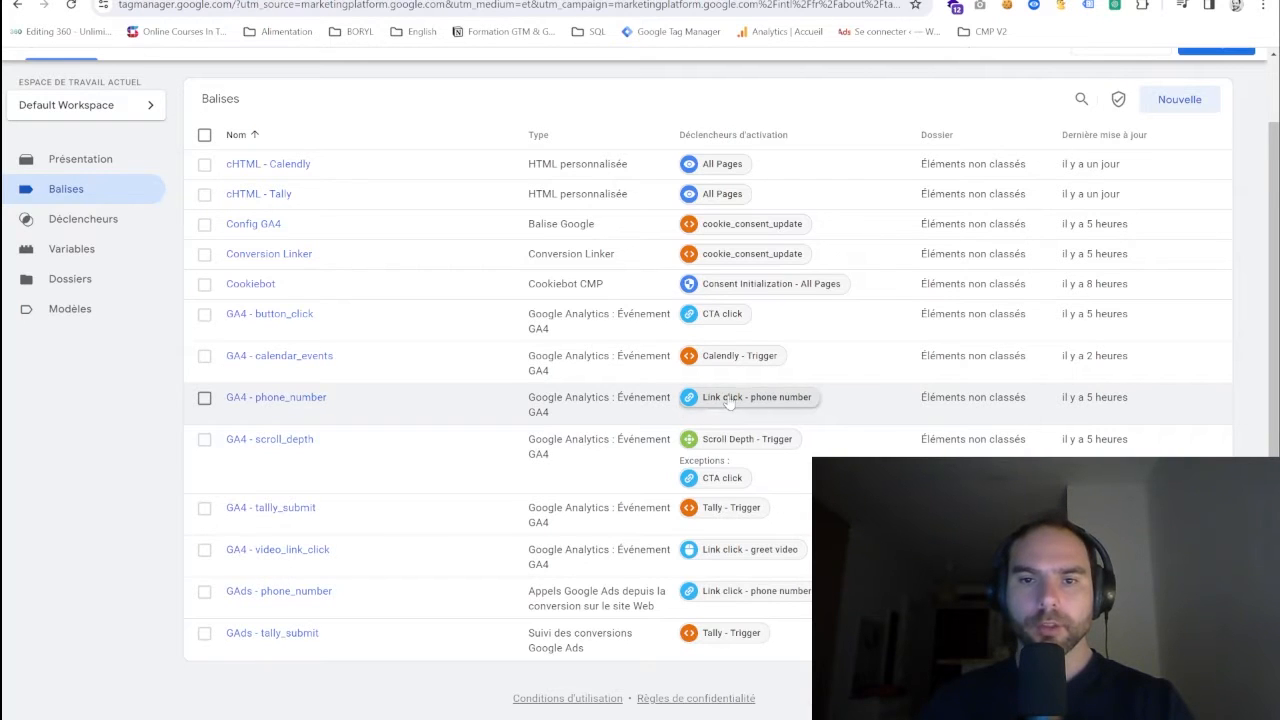
Open the Link click - phone number trigger's configuration and inspect the website's phone button in the developer tools.
{"action": "left_click", "coordinate": [728, 400]}
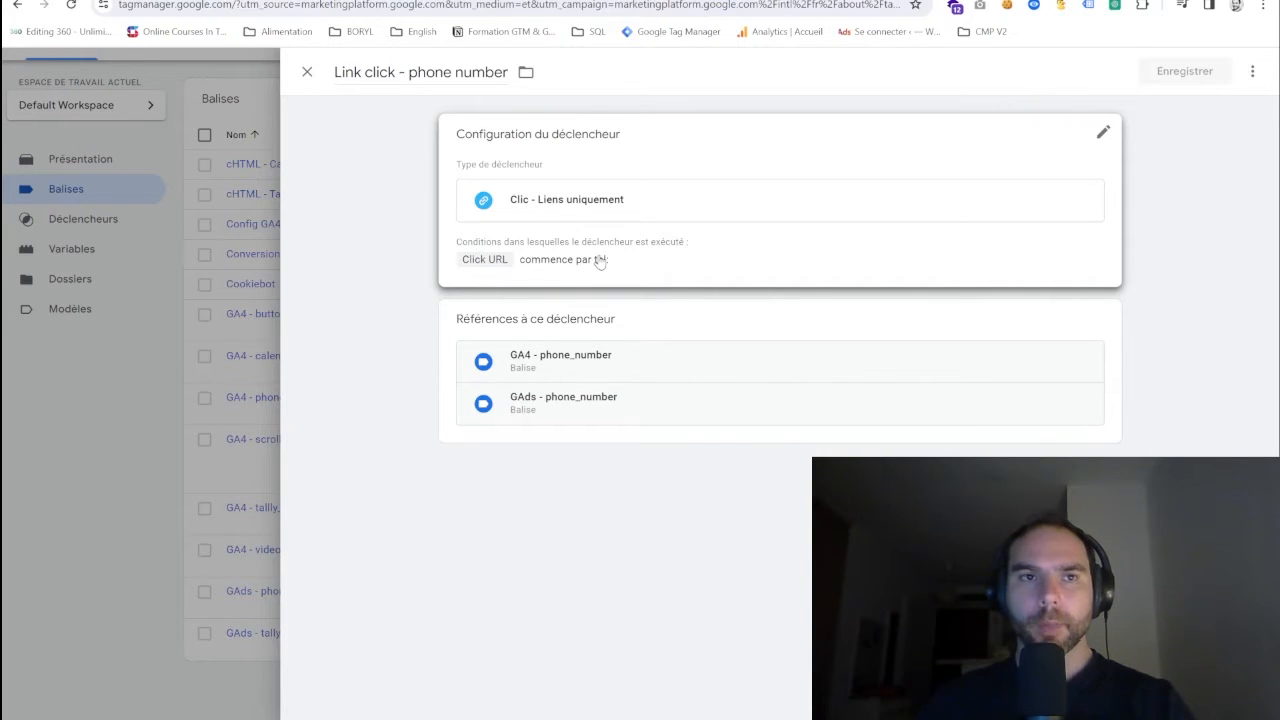
{"action": "left_click", "coordinate": [500, 0]}
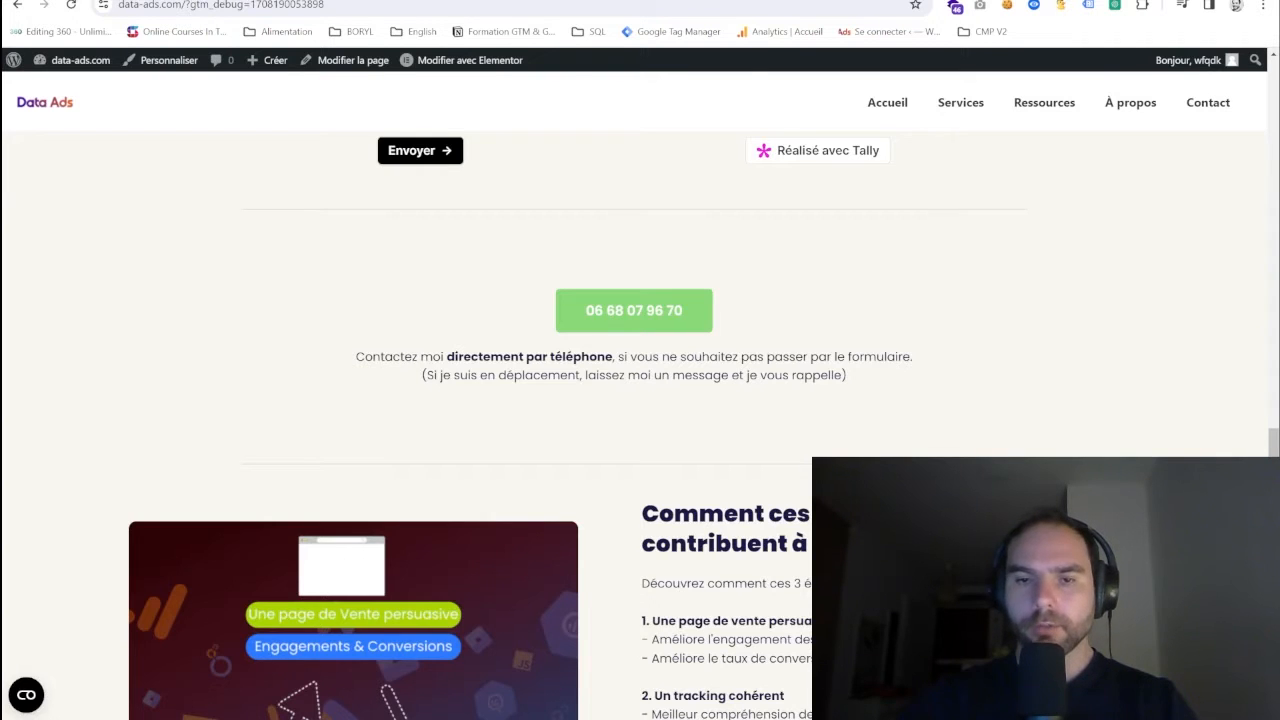
{"action": "key", "text": "ctrl+shift+i"}
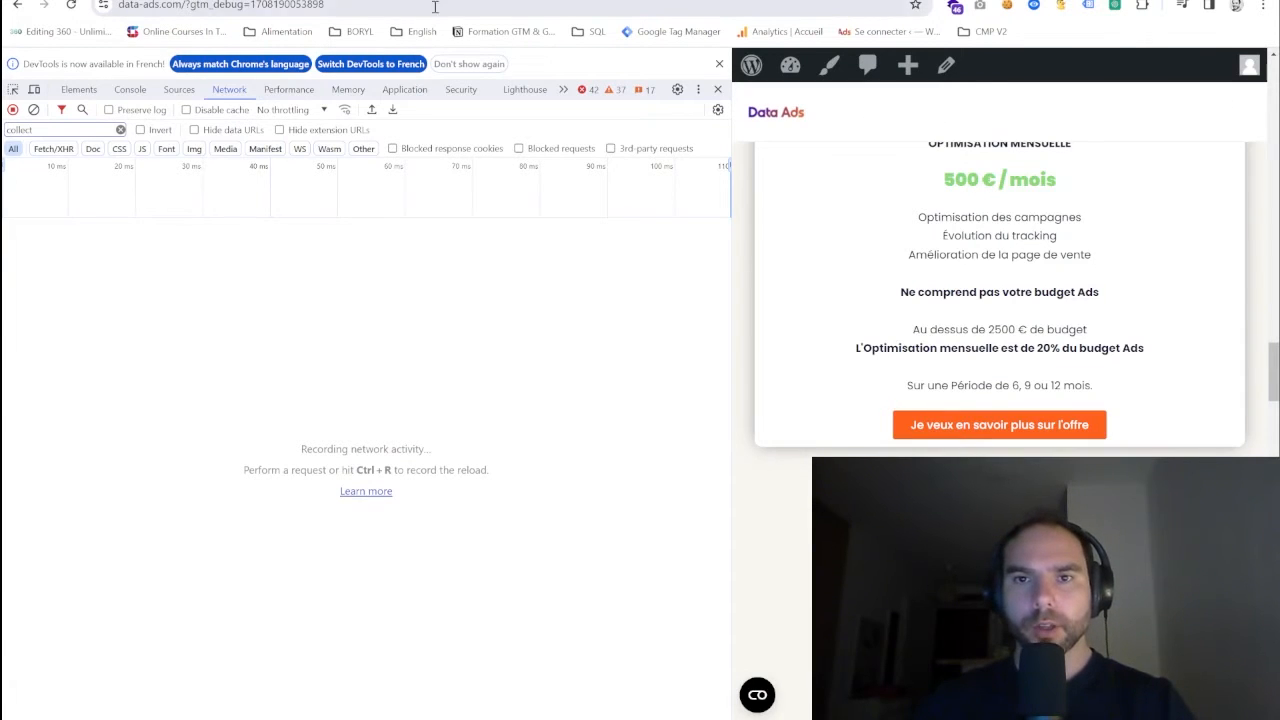
{"action": "key", "text": "ctrl+shift+c"}
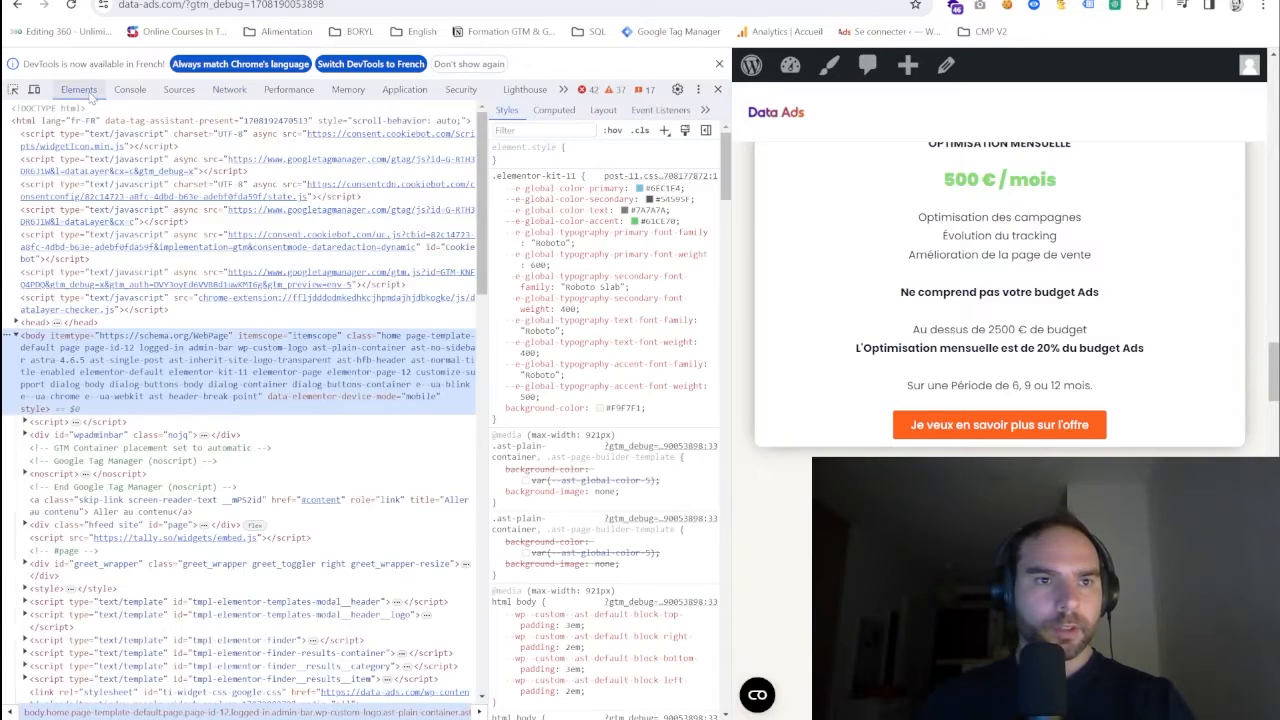
{"action": "scroll", "coordinate": [767, 435], "scroll_direction": "down", "scroll_amount": 10}
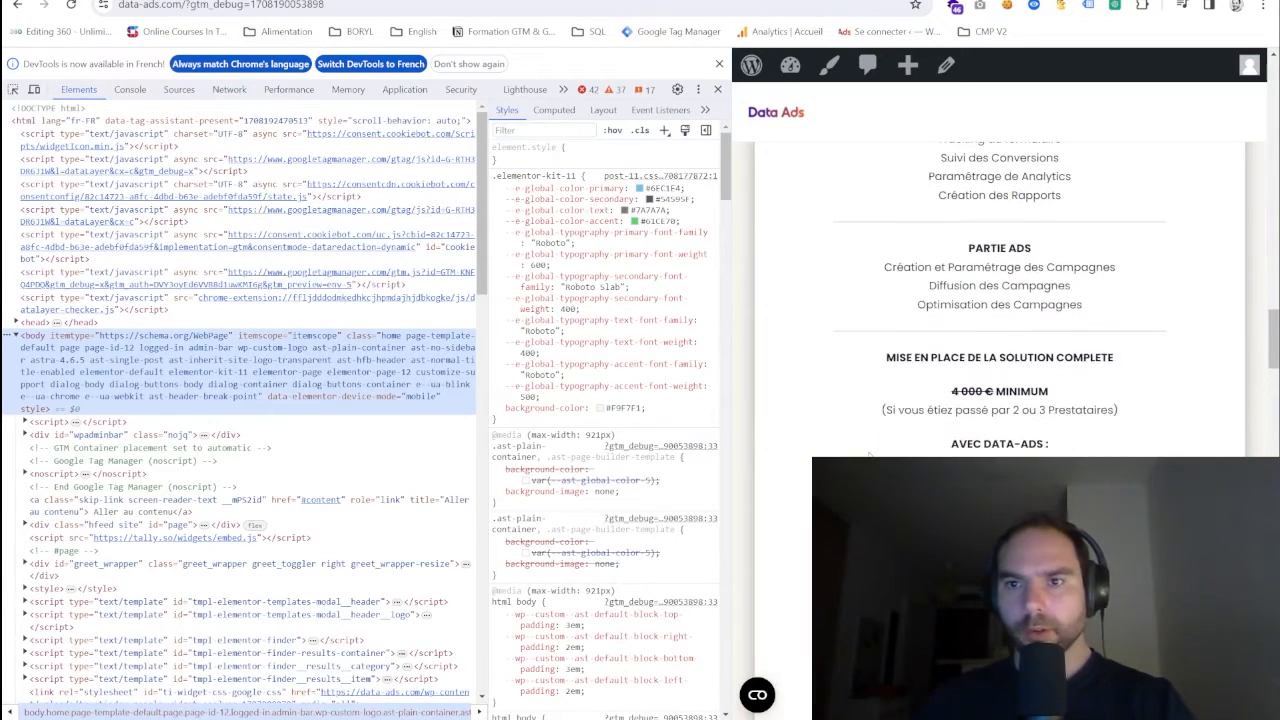
{"action": "left_click", "coordinate": [13, 89]}
{"action": "left_click", "coordinate": [999, 417]}
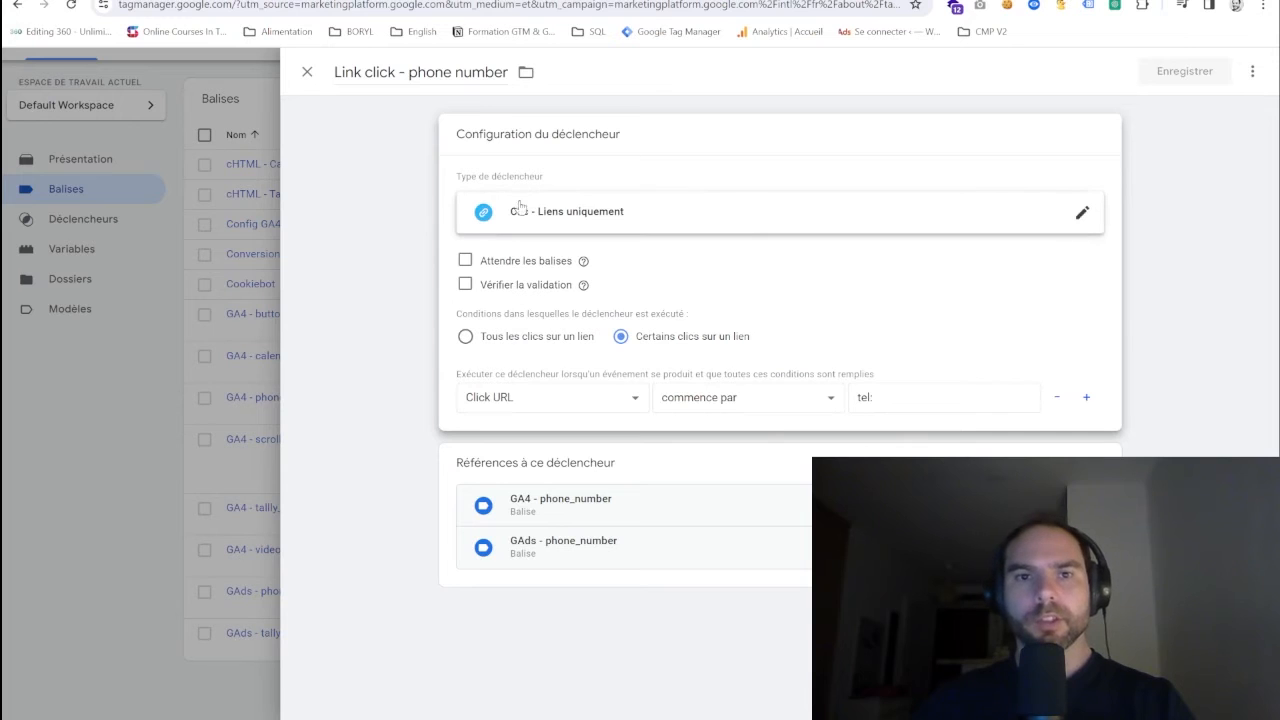
Review the available trigger types for Link click - phone number, keeping its settings, and return to the tag list.
{"action": "left_click", "coordinate": [1079, 213]}
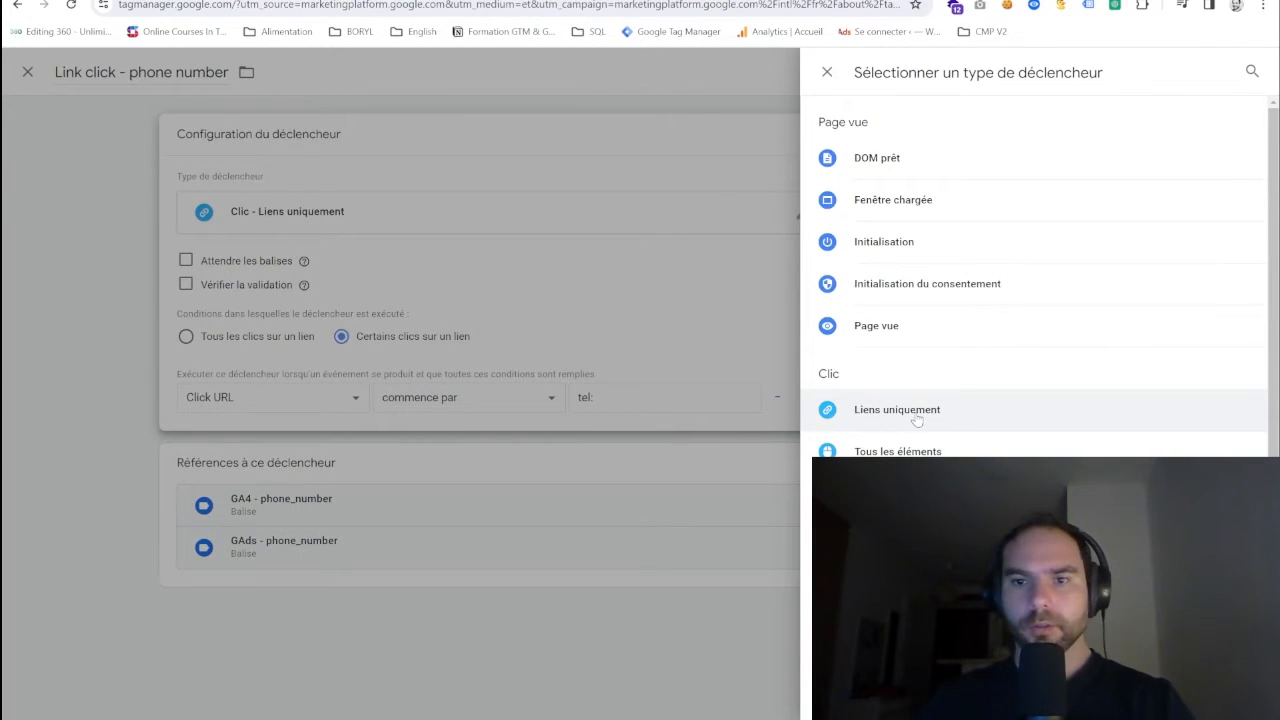
{"action": "left_click", "coordinate": [686, 266]}
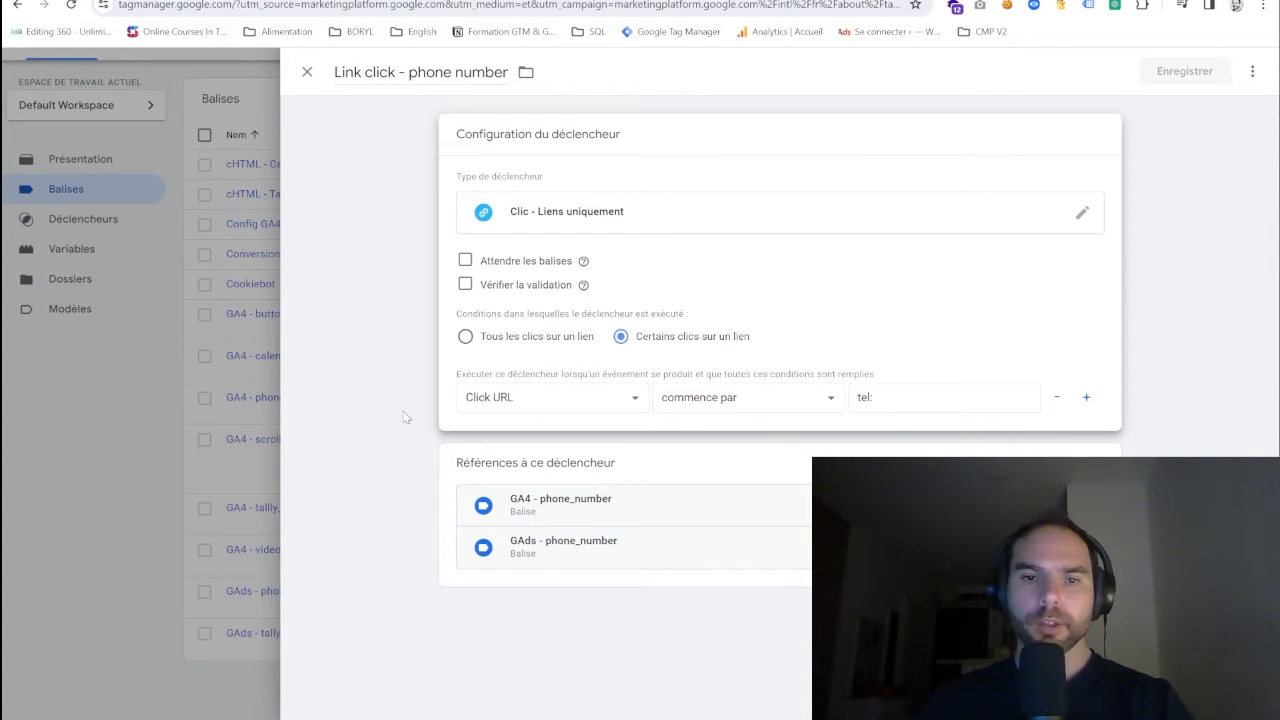
{"action": "left_click", "coordinate": [82, 427]}
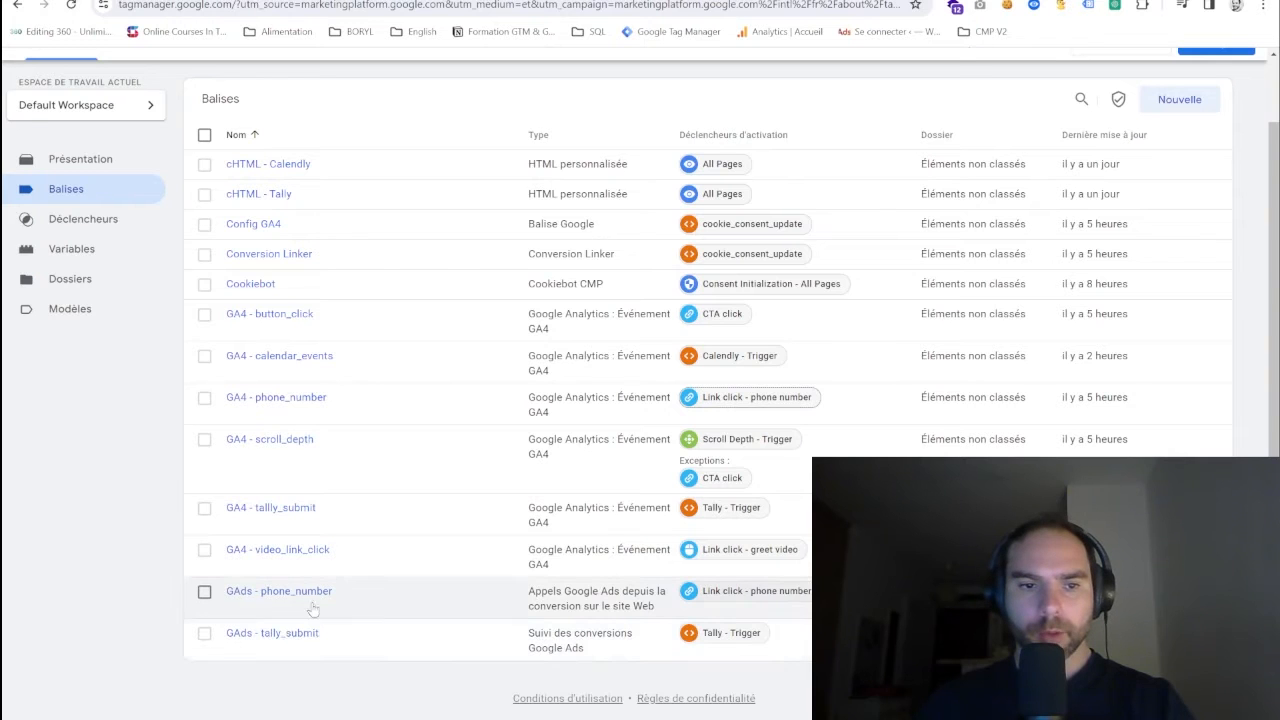
Review the GAds - phone_number tag's configuration and the available Google Ads tag types, leaving the tag as it is.
{"action": "left_click", "coordinate": [279, 593]}
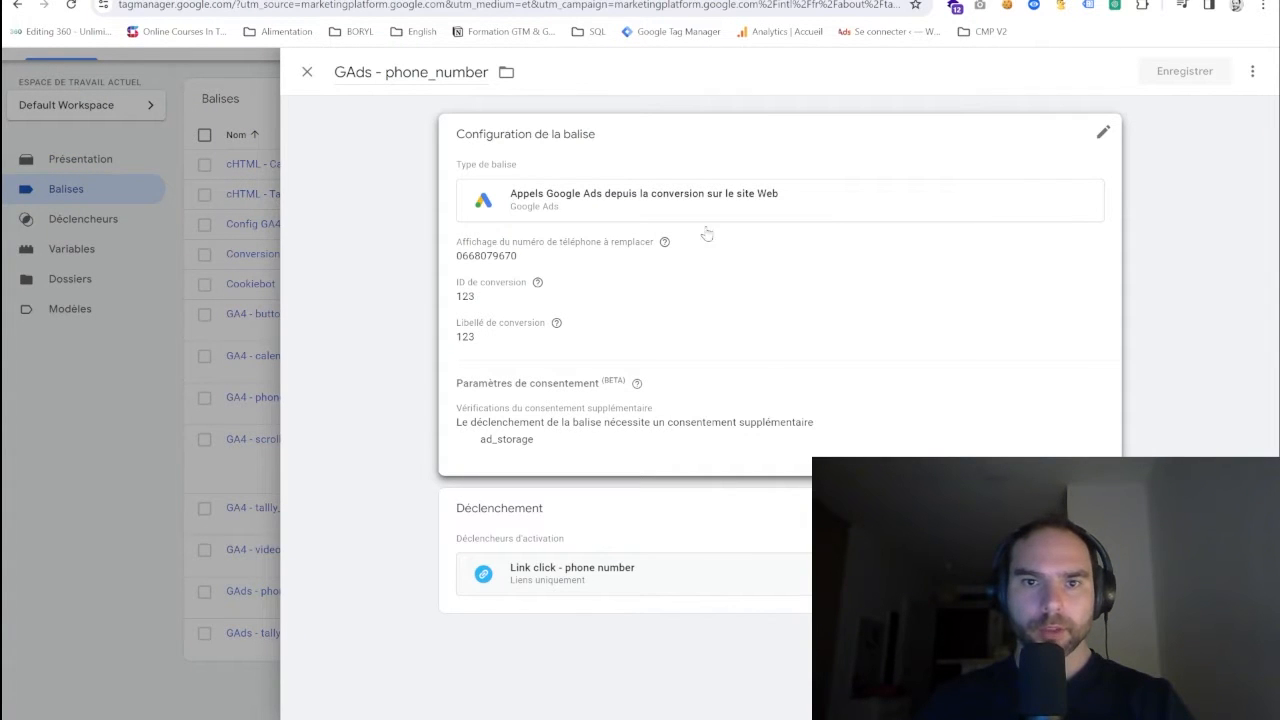
{"action": "left_click", "coordinate": [780, 268]}
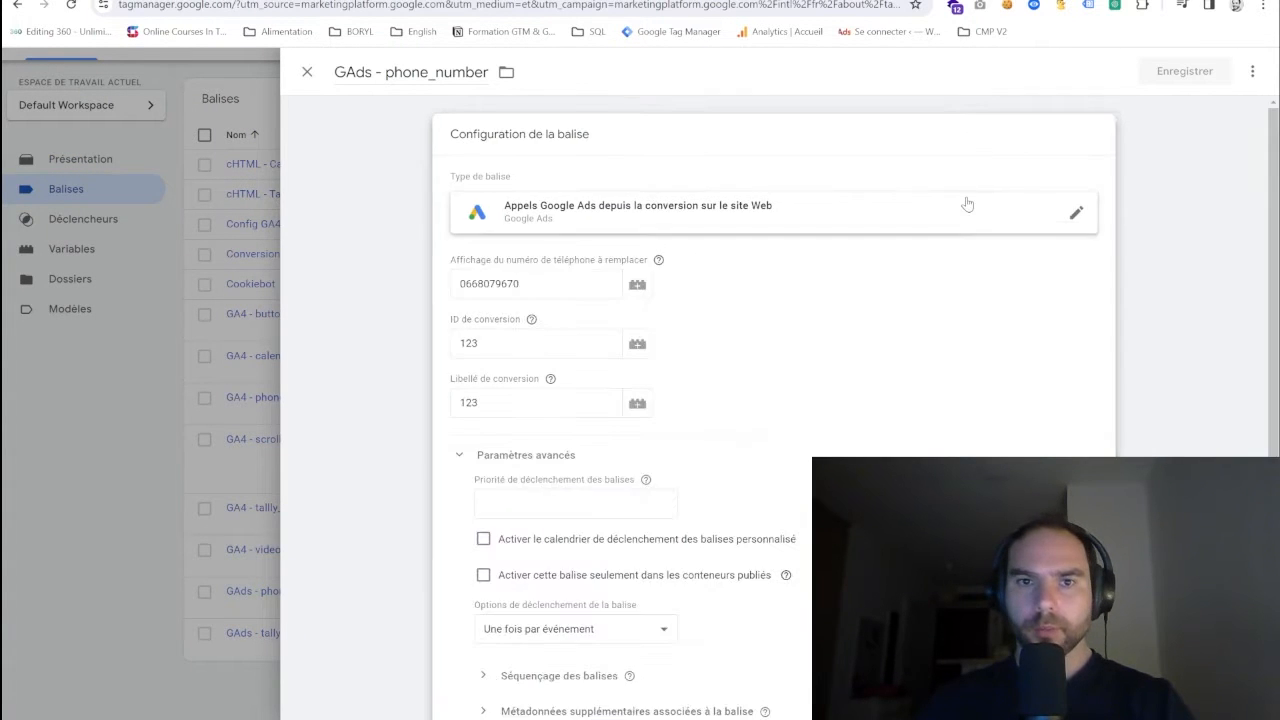
{"action": "left_click", "coordinate": [1073, 212]}
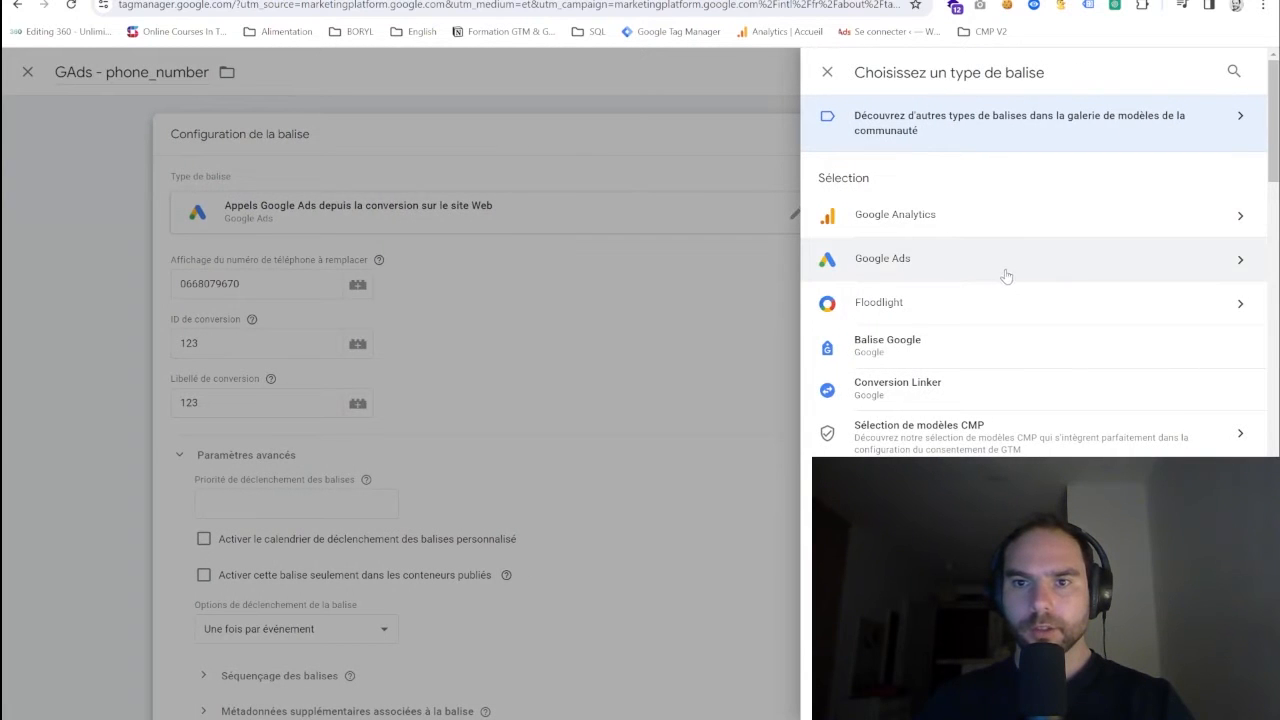
{"action": "left_click", "coordinate": [1006, 275]}
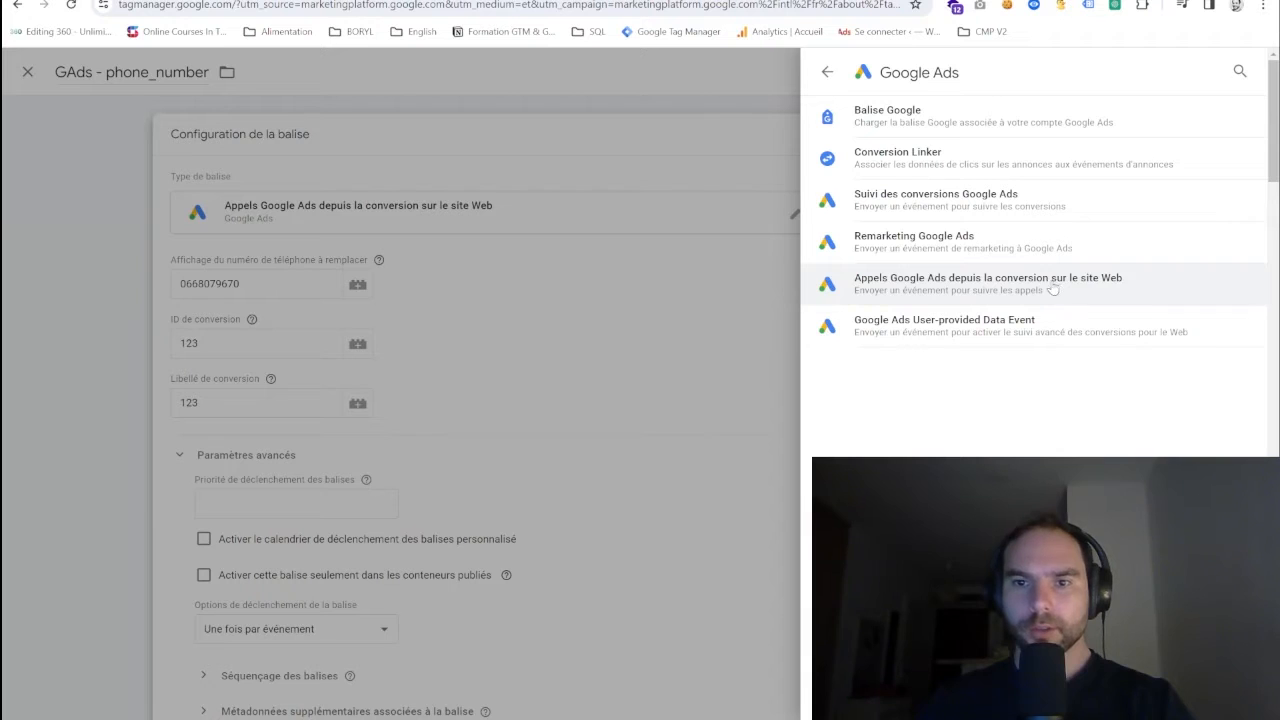
{"action": "left_click", "coordinate": [636, 293]}
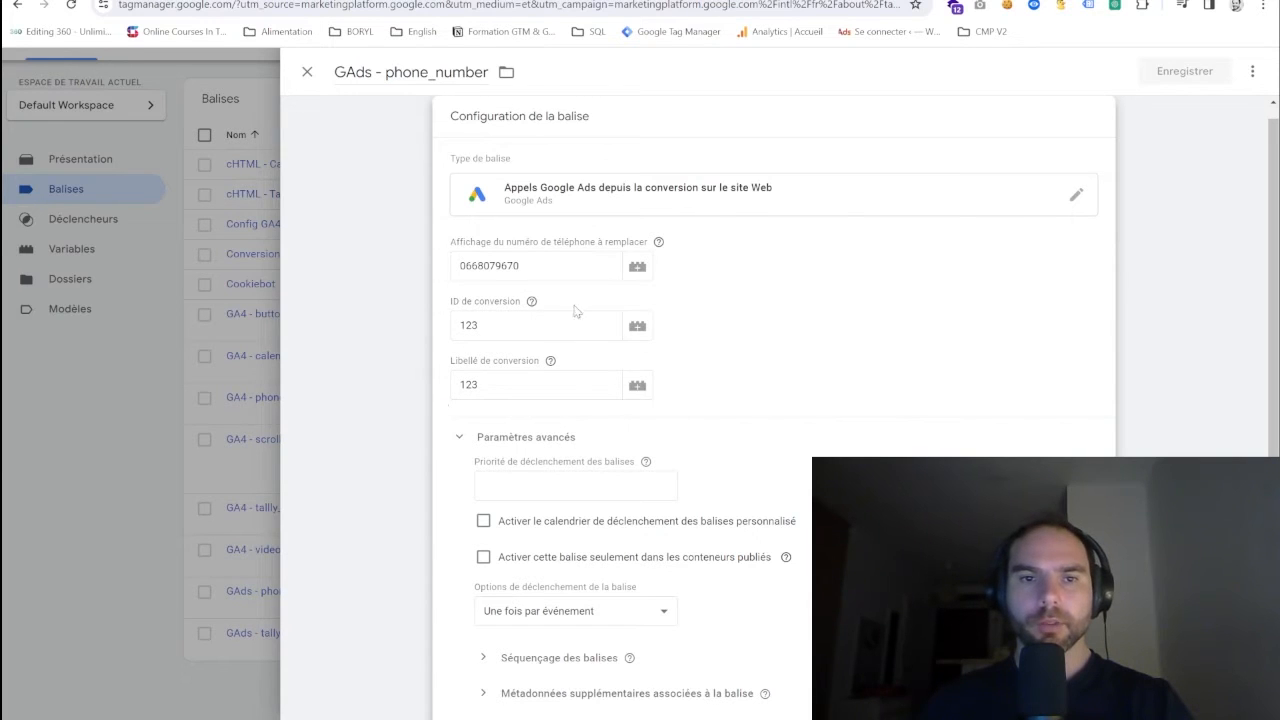
{"action": "left_click", "coordinate": [387, 379]}
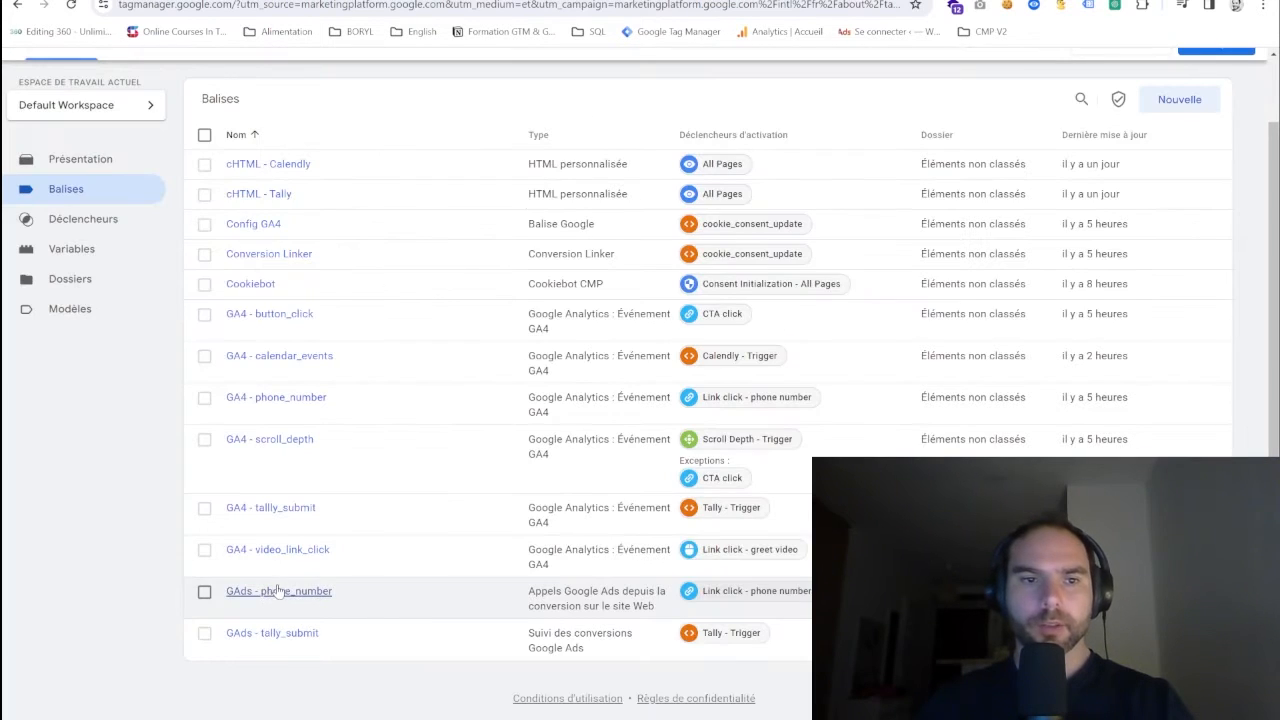
Review the GA4 - phone_number tag's event name, parameters and firing trigger, and close it.
{"action": "left_click", "coordinate": [270, 398]}
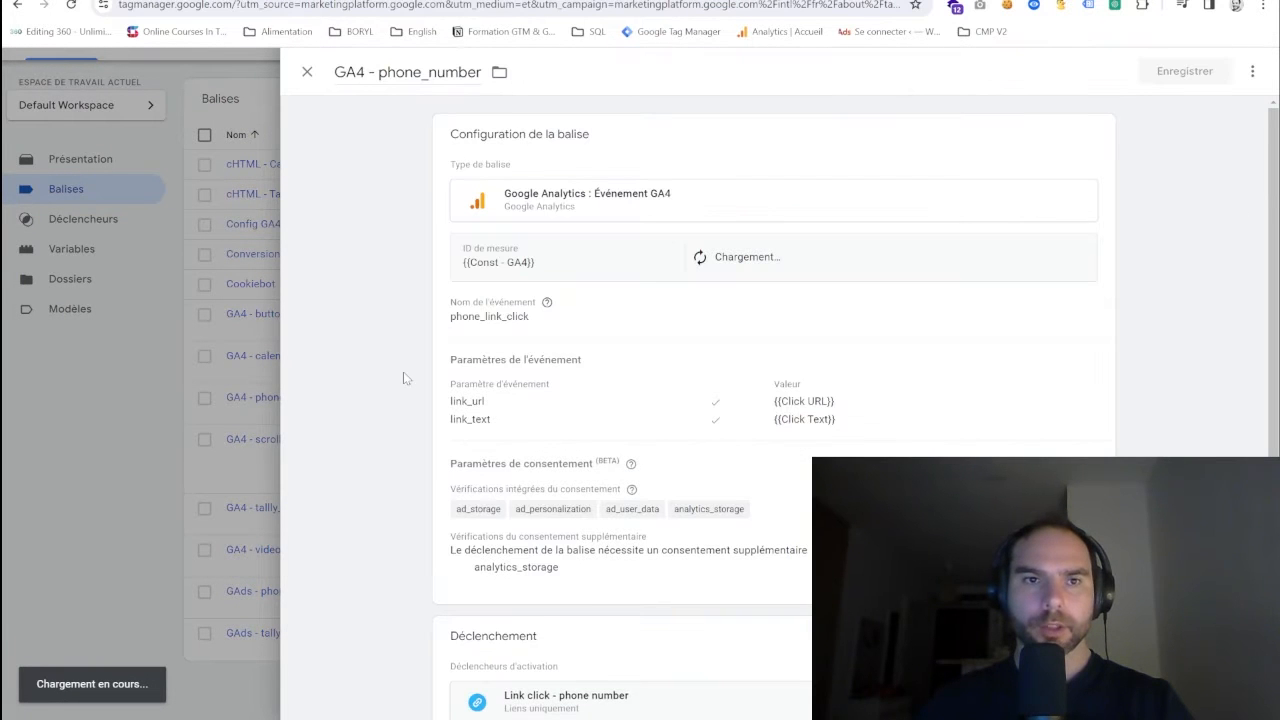
{"action": "scroll", "coordinate": [654, 594], "scroll_direction": "down", "scroll_amount": 1}
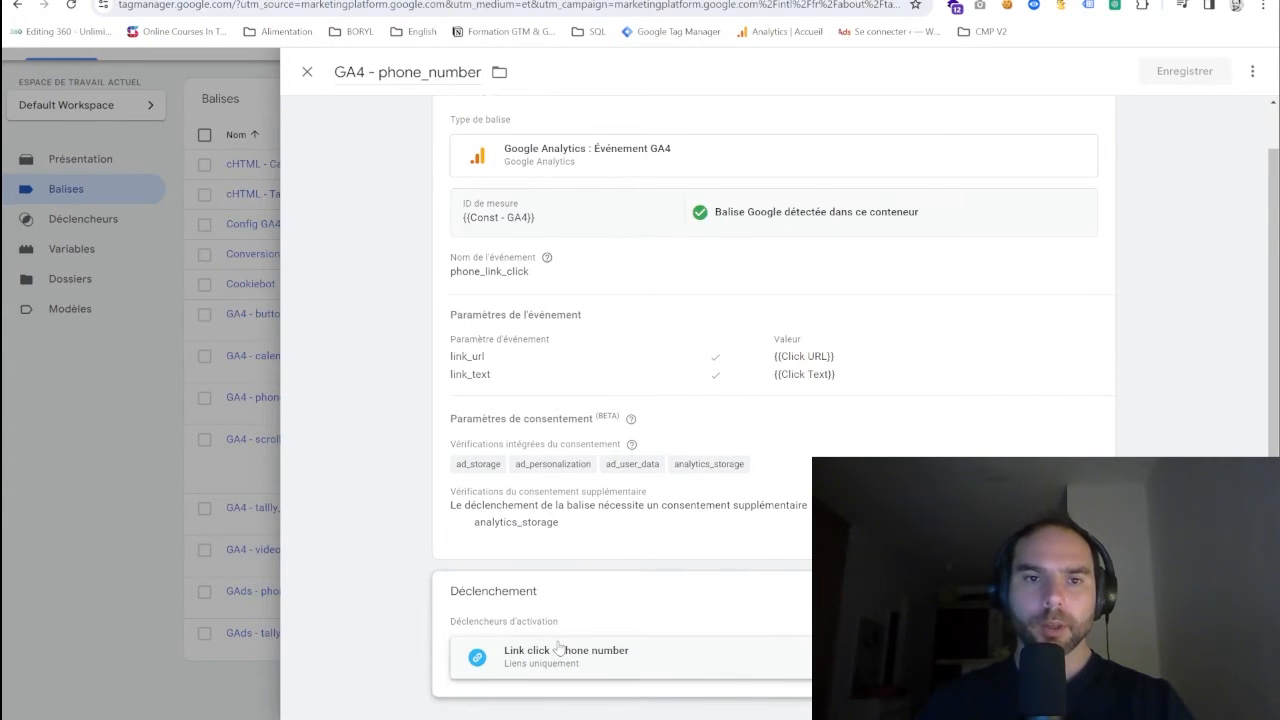
{"action": "key", "text": "Escape"}
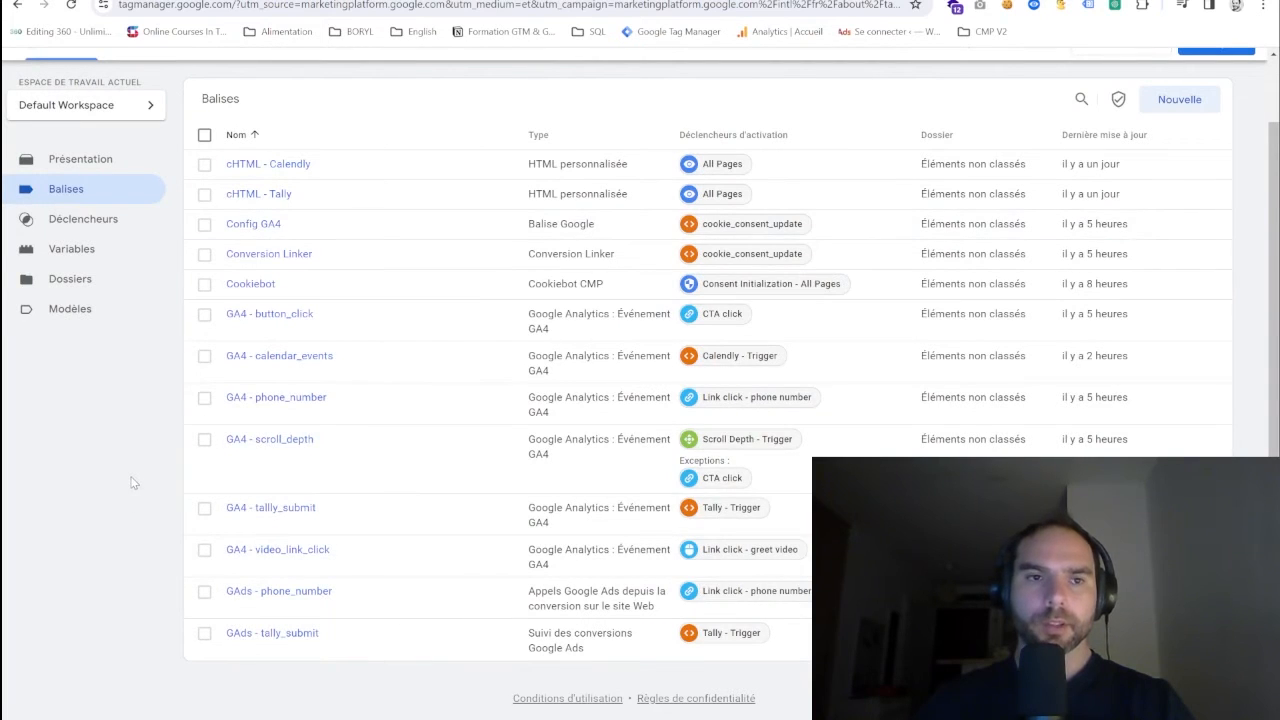
Start preview mode for the container and continue to the Tag Assistant debug summary.
{"action": "scroll", "coordinate": [185, 300], "scroll_direction": "up", "scroll_amount": 1}
{"action": "left_click", "coordinate": [1110, 116]}
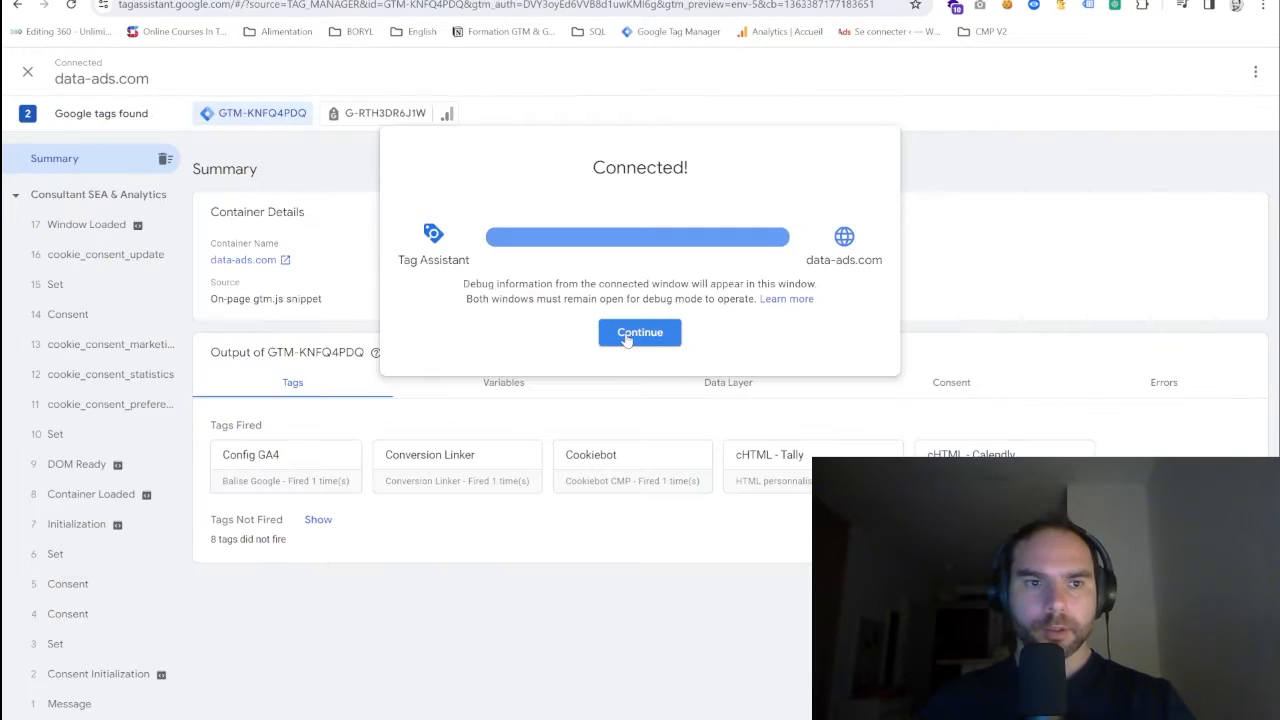
{"action": "left_click", "coordinate": [637, 332]}
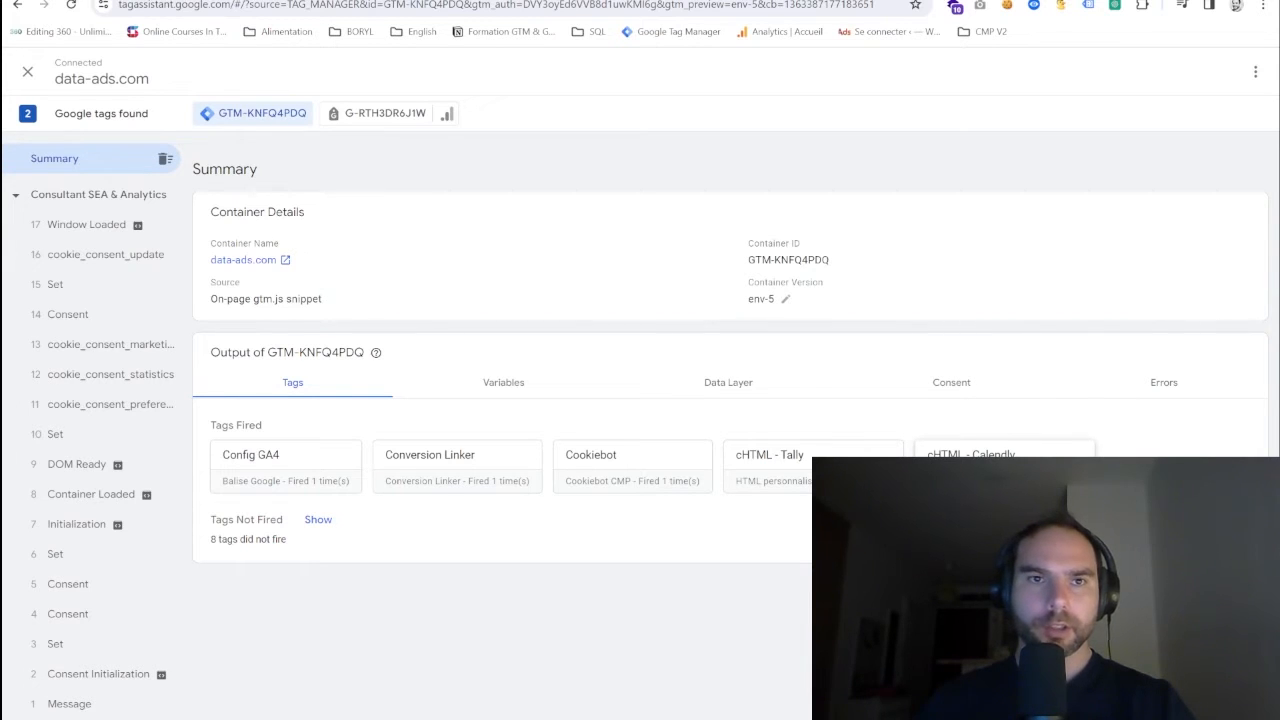
Close the developer tools on the previewed website, activate its green phone-number button and return to Tag Assistant.
{"action": "key", "text": "alt+Tab"}
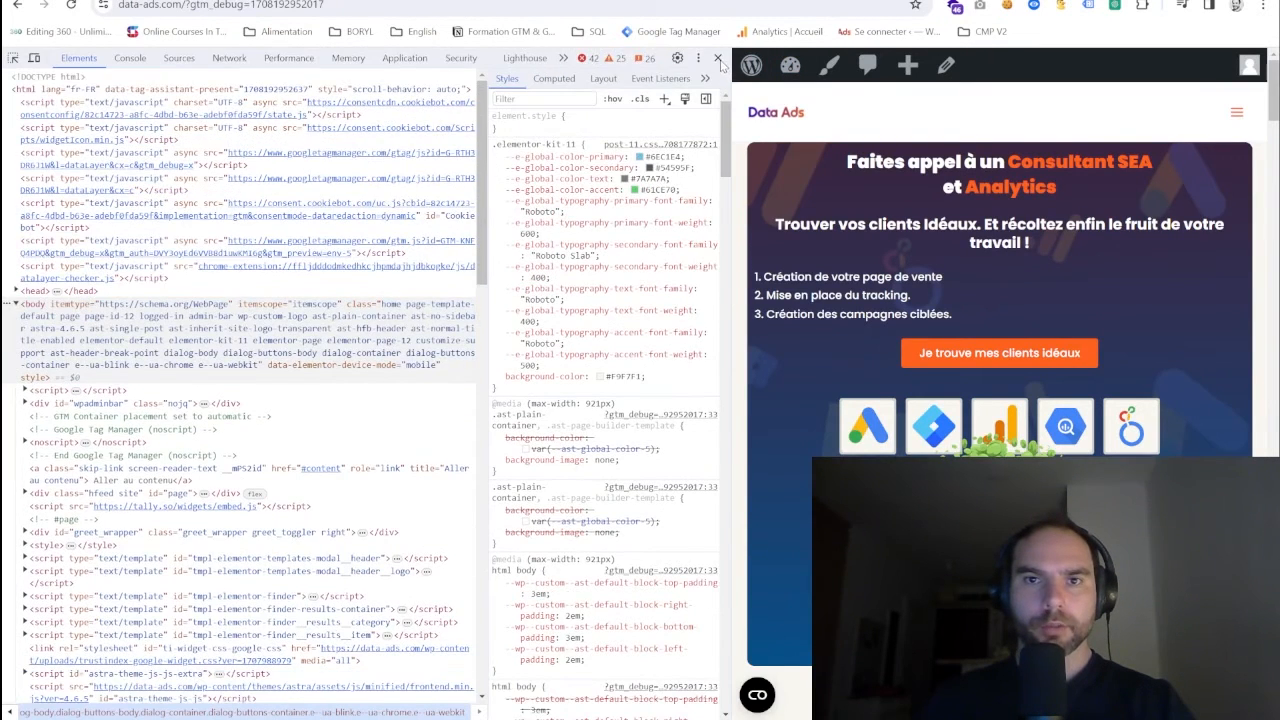
{"action": "left_click", "coordinate": [717, 58]}
{"action": "scroll", "coordinate": [449, 234], "scroll_direction": "down", "scroll_amount": 8}
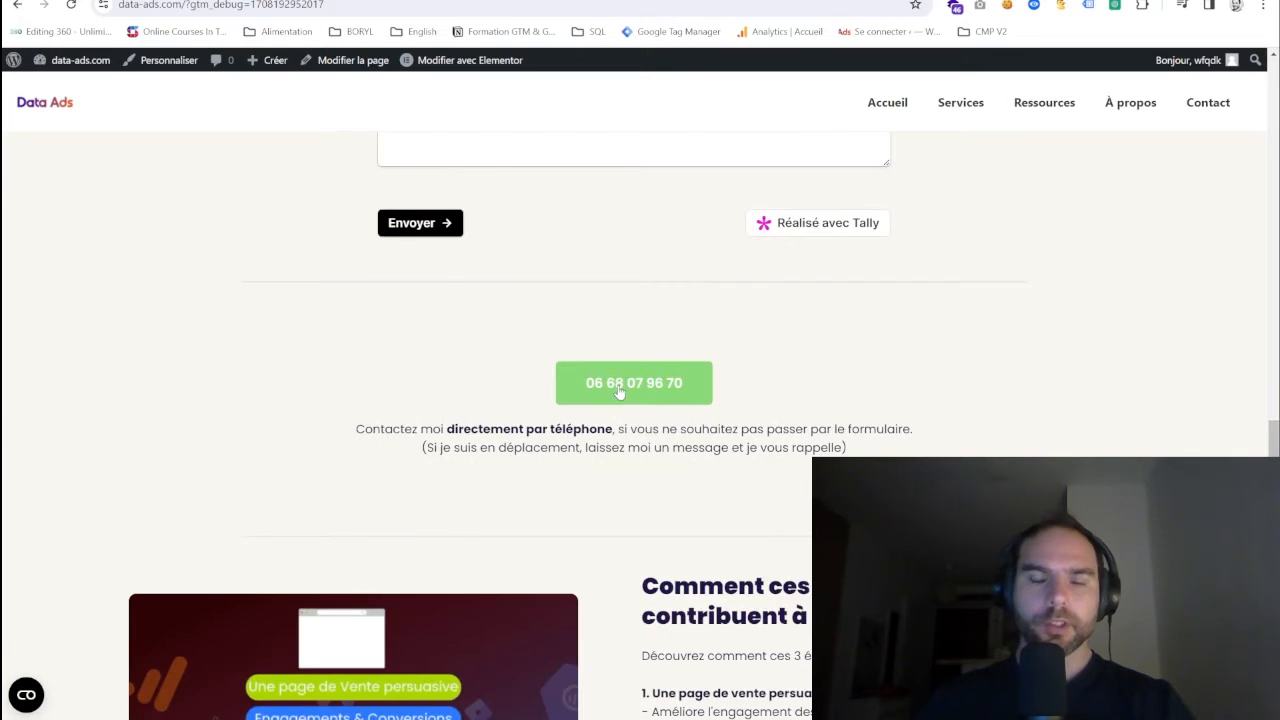
{"action": "left_click", "coordinate": [619, 391]}
{"action": "key", "text": "alt+Tab"}
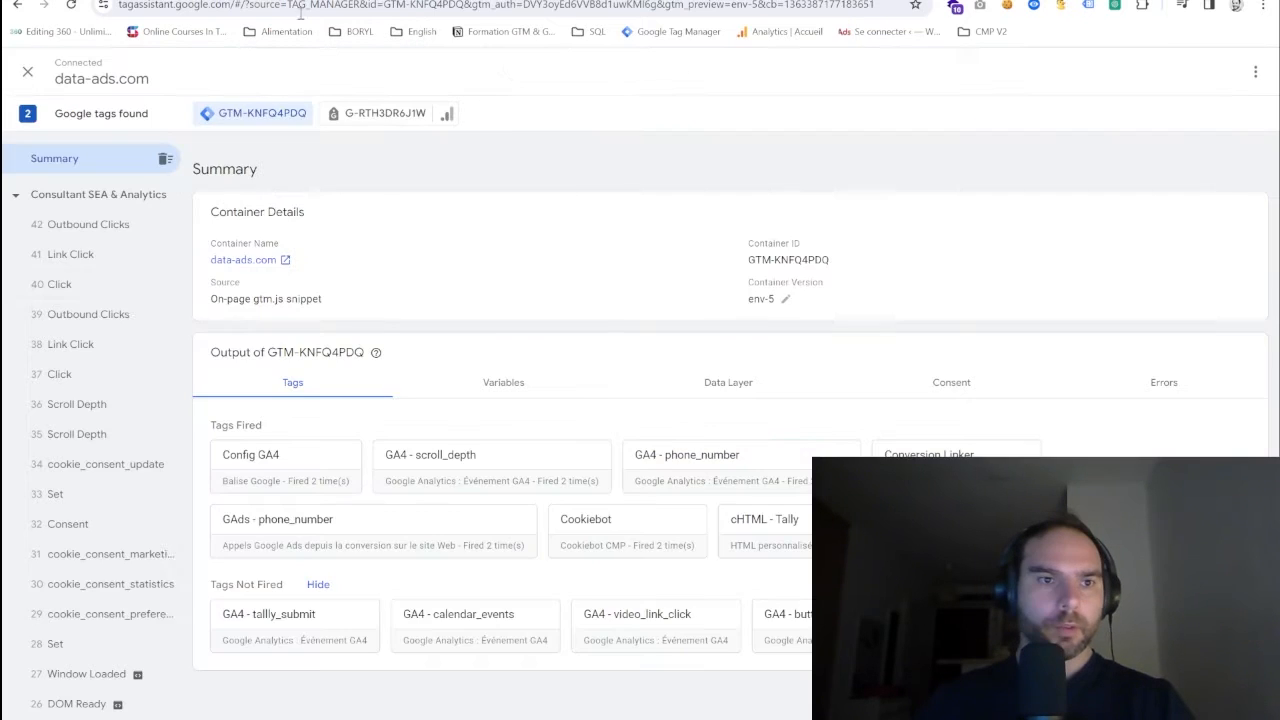
Check which tags fire on the latest click events and examine the GA4 - phone_number tag's details for Link Click.
{"action": "left_click", "coordinate": [72, 256]}
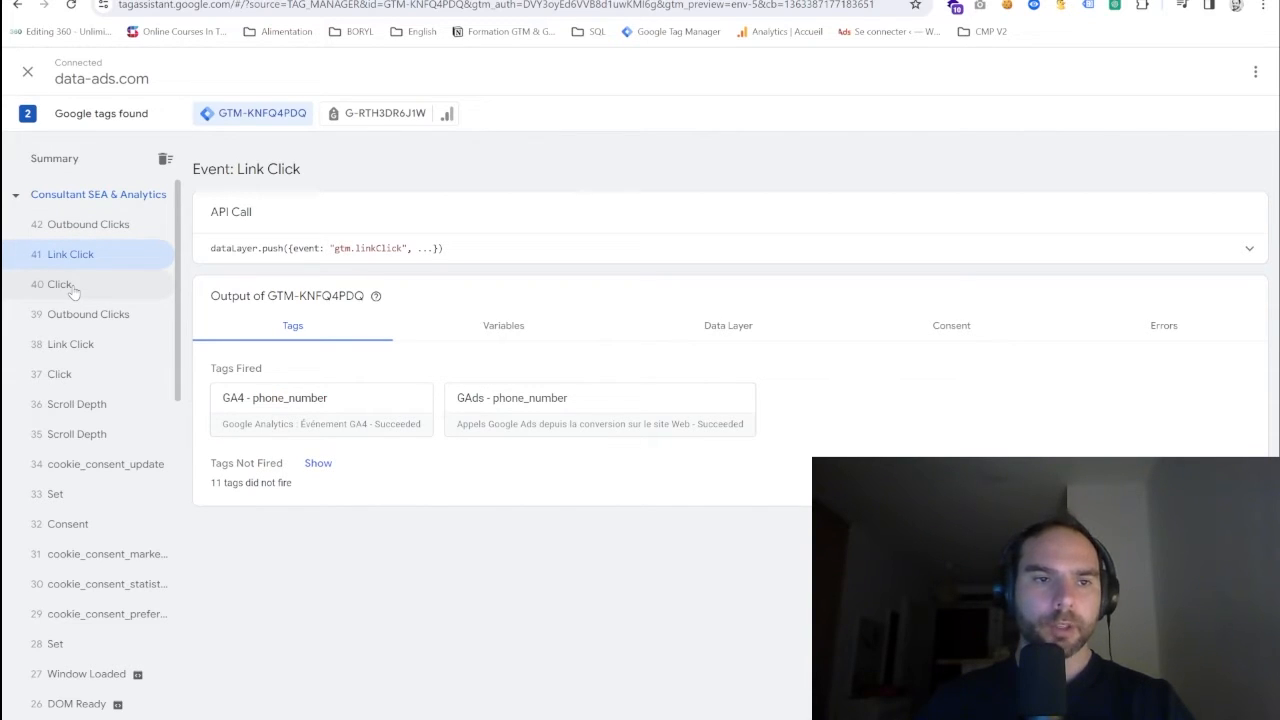
{"action": "left_click", "coordinate": [72, 288]}
{"action": "left_click", "coordinate": [108, 230]}
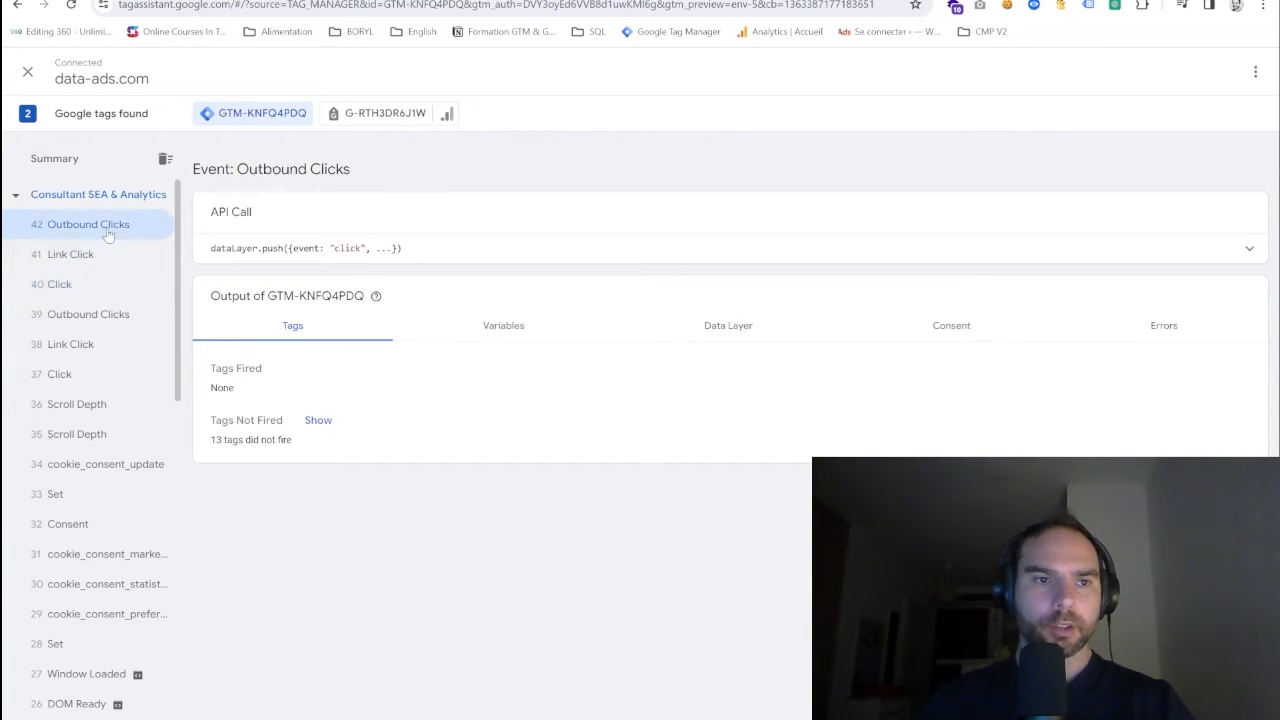
{"action": "left_click", "coordinate": [88, 255]}
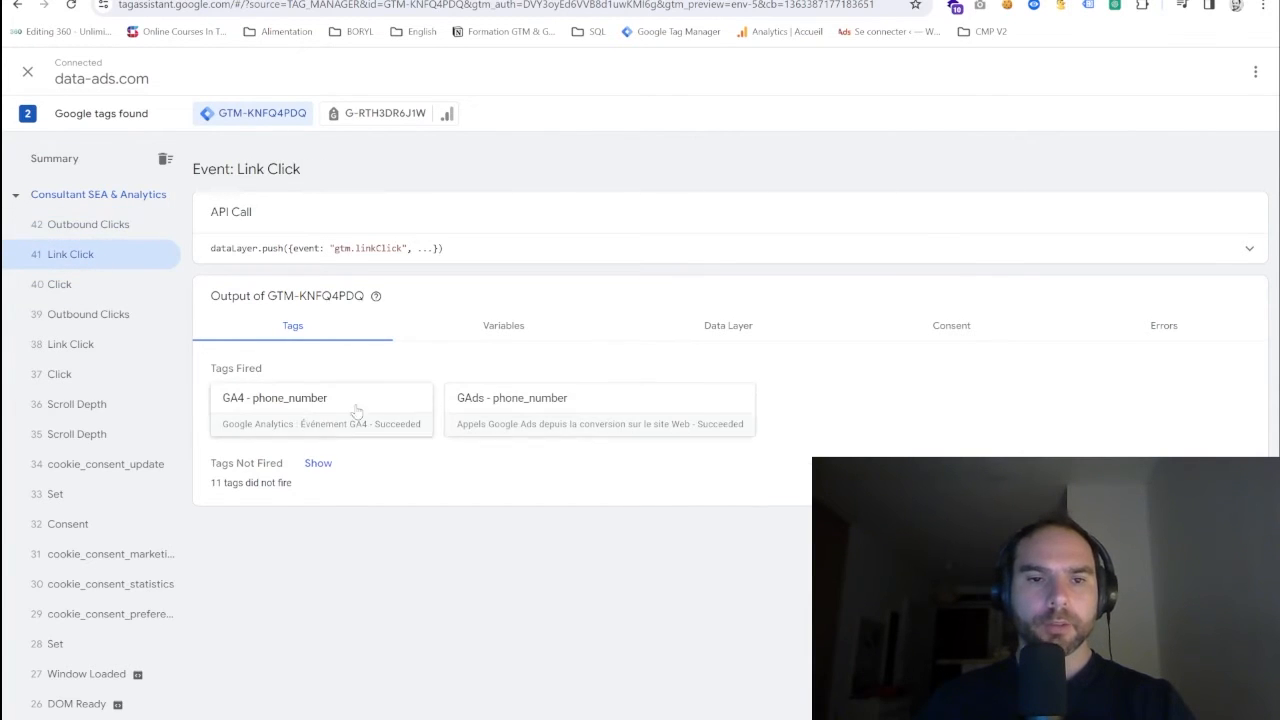
{"action": "left_click", "coordinate": [300, 424]}
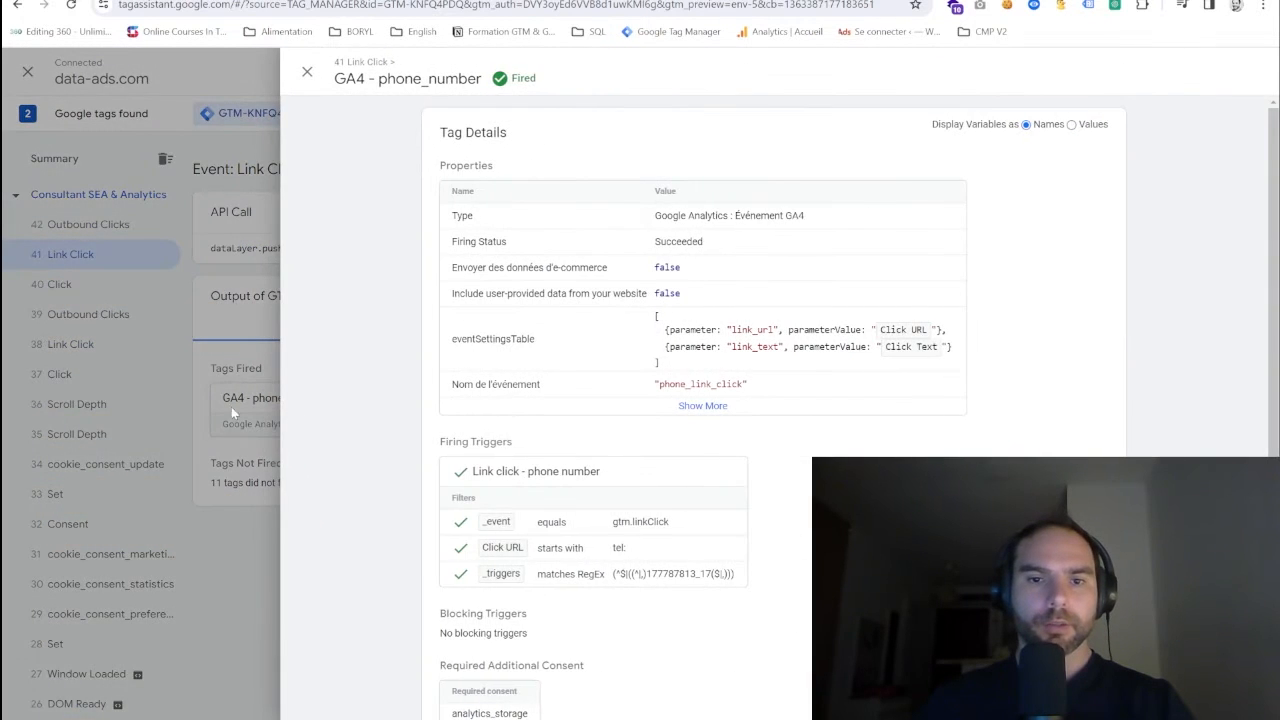
{"action": "left_click", "coordinate": [231, 406]}
Examine the Click Text and Click URL variable values for the latest Link Click event.
{"action": "left_click", "coordinate": [497, 323]}
{"action": "scroll", "coordinate": [378, 478], "scroll_direction": "down", "scroll_amount": 3}
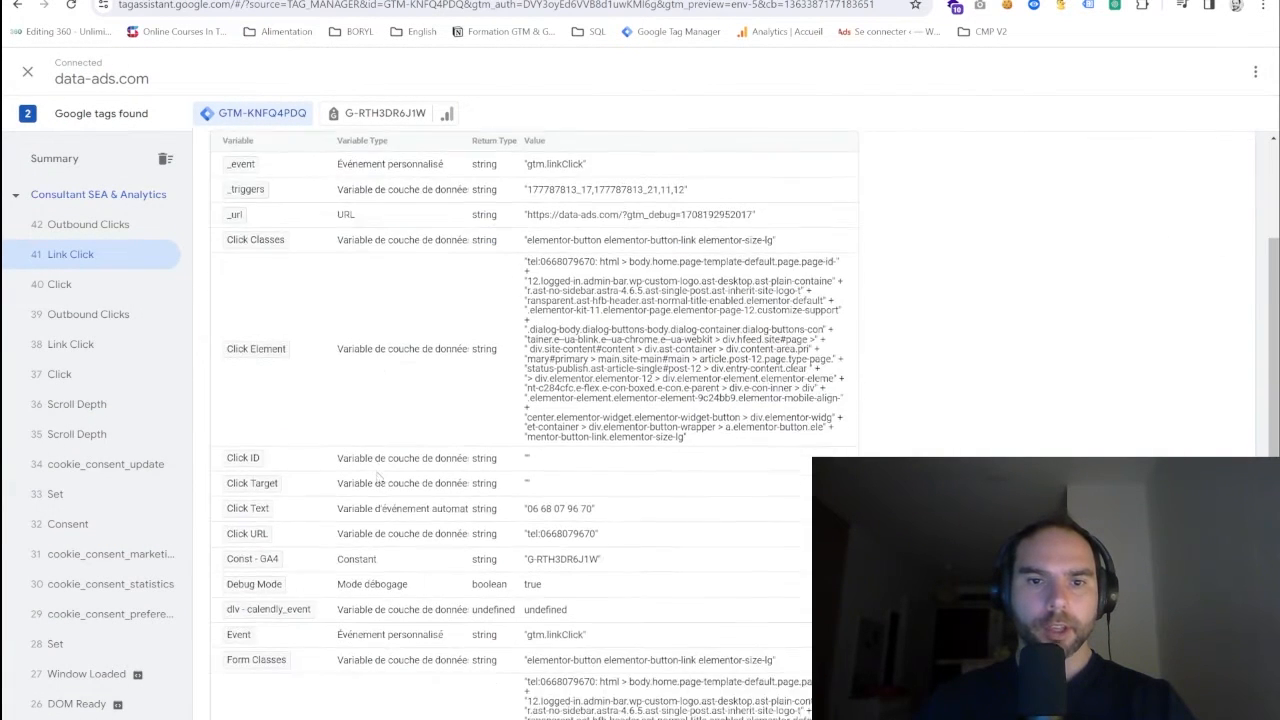
{"action": "scroll", "coordinate": [378, 477], "scroll_direction": "down", "scroll_amount": 2}
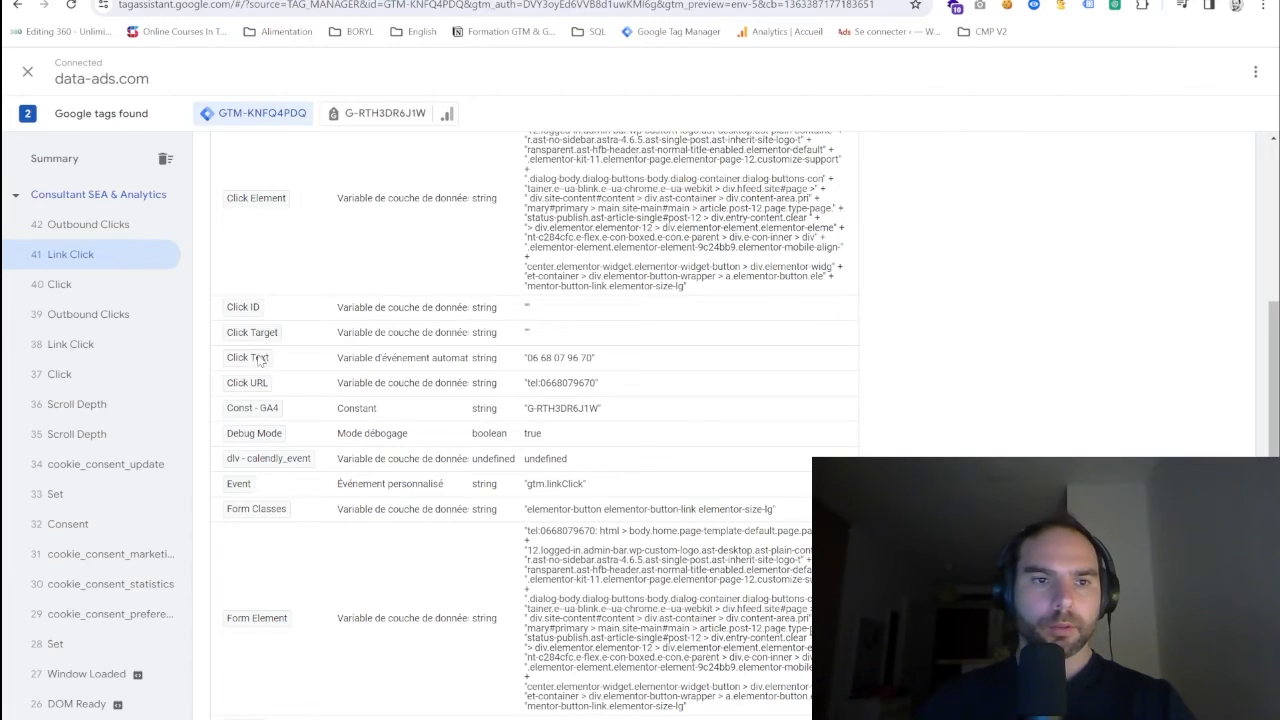
{"action": "left_click_drag", "start_coordinate": [529, 368], "coordinate": [595, 360]}
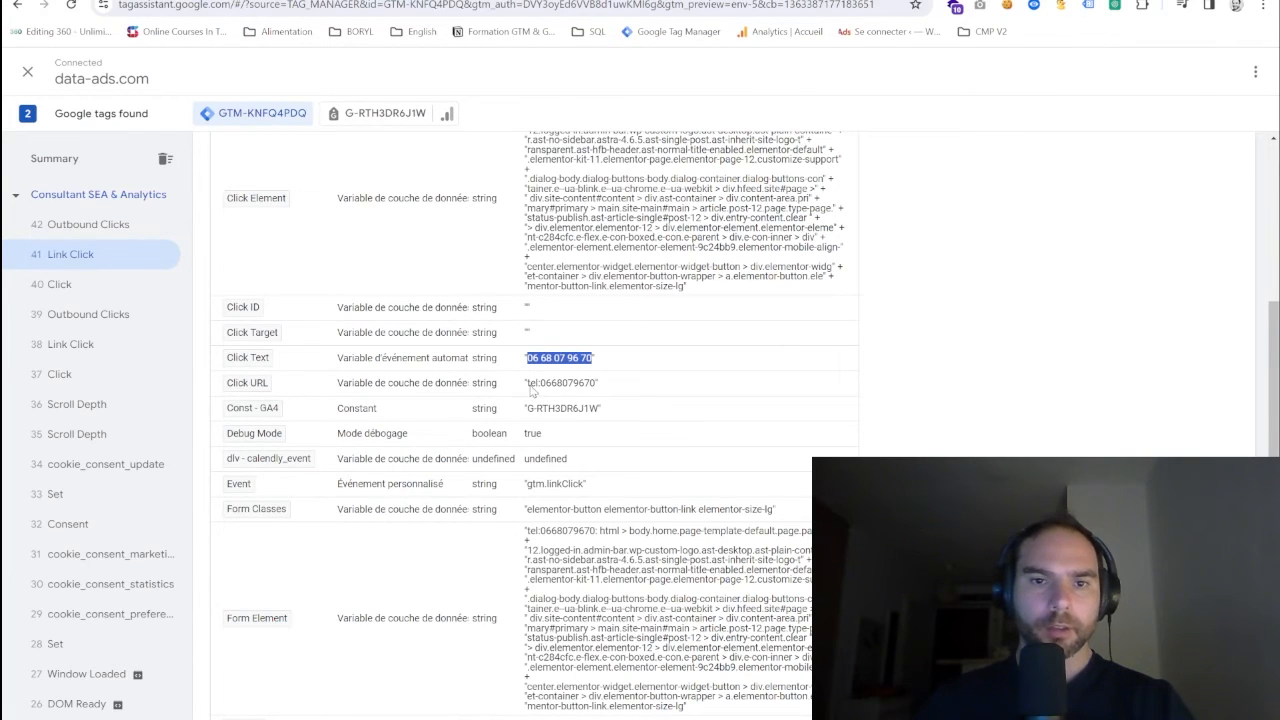
{"action": "left_click_drag", "start_coordinate": [530, 389], "coordinate": [539, 393]}
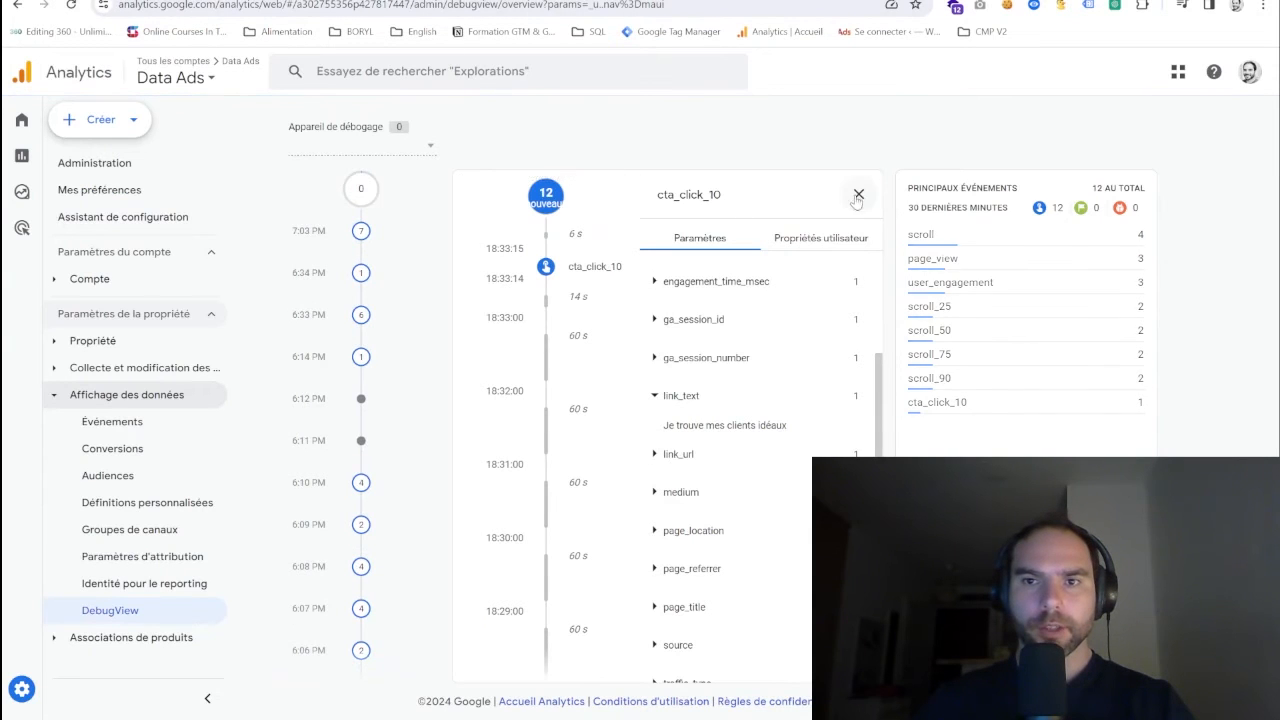
Close the cta_click_10 details in Google Analytics DebugView and inspect the latest phone_link_click event's link_text and link_url parameters.
{"action": "left_click", "coordinate": [858, 194]}
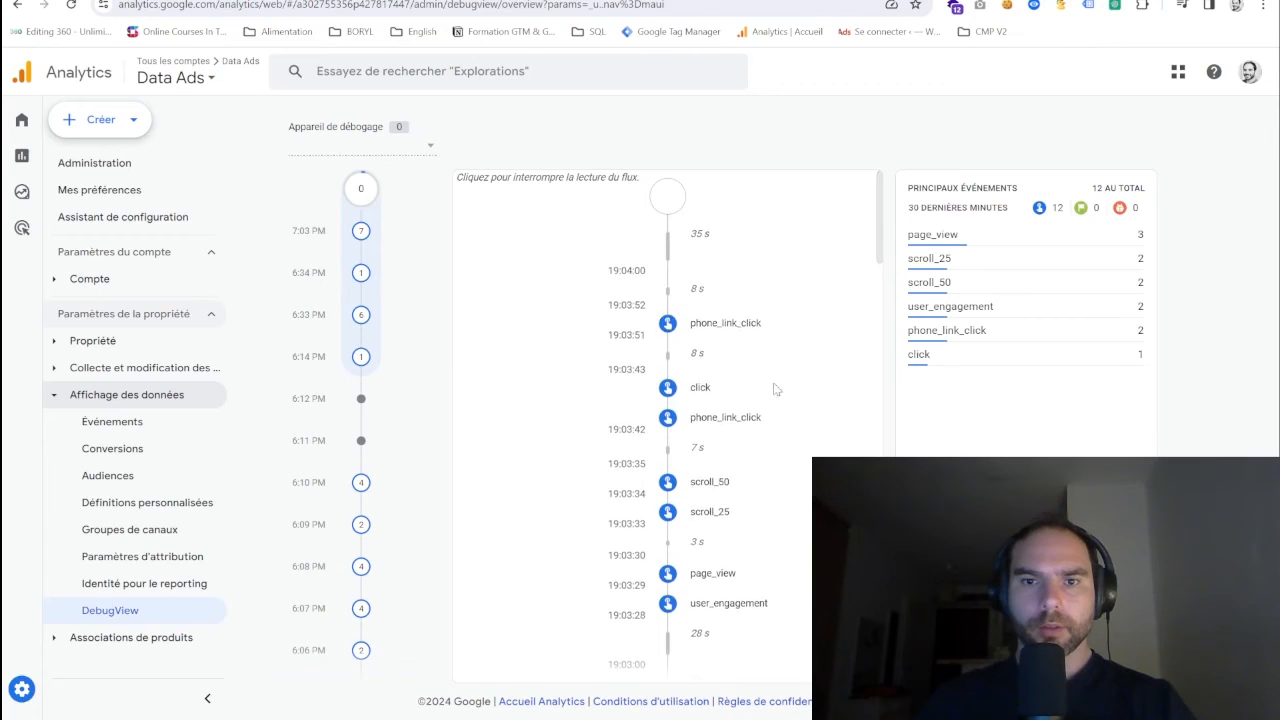
{"action": "left_click", "coordinate": [725, 326]}
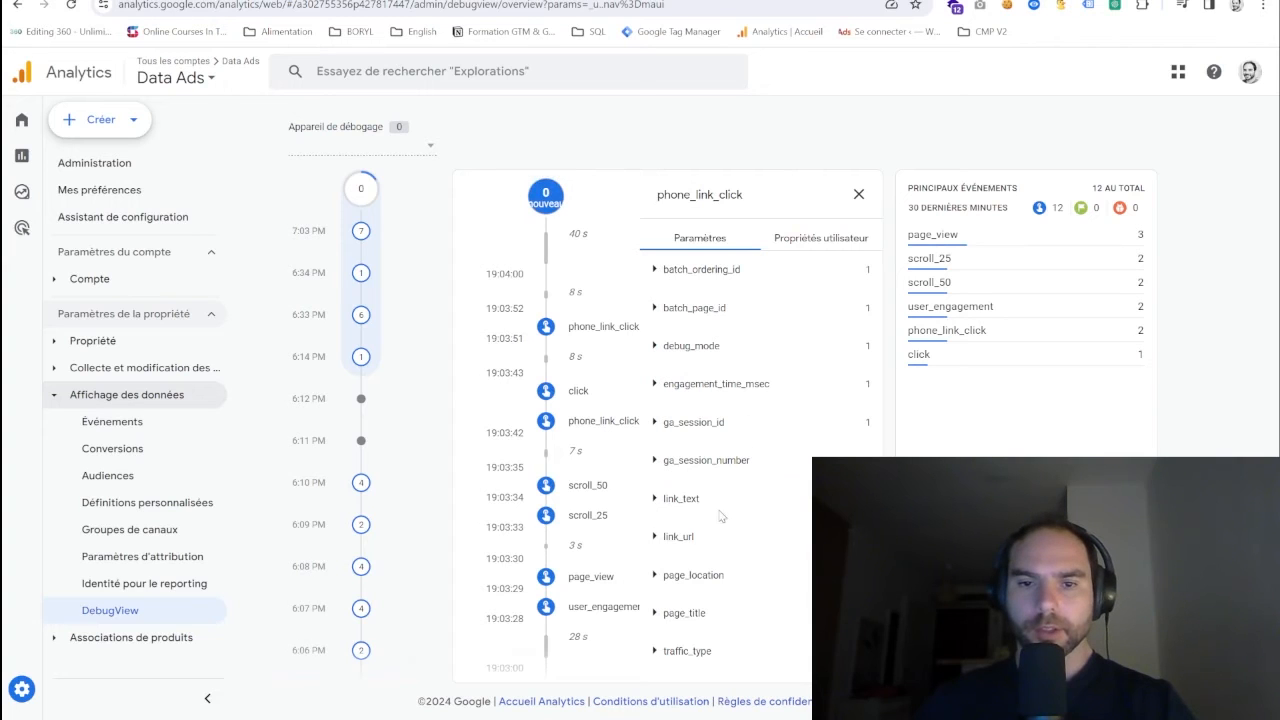
{"action": "left_click", "coordinate": [658, 499]}
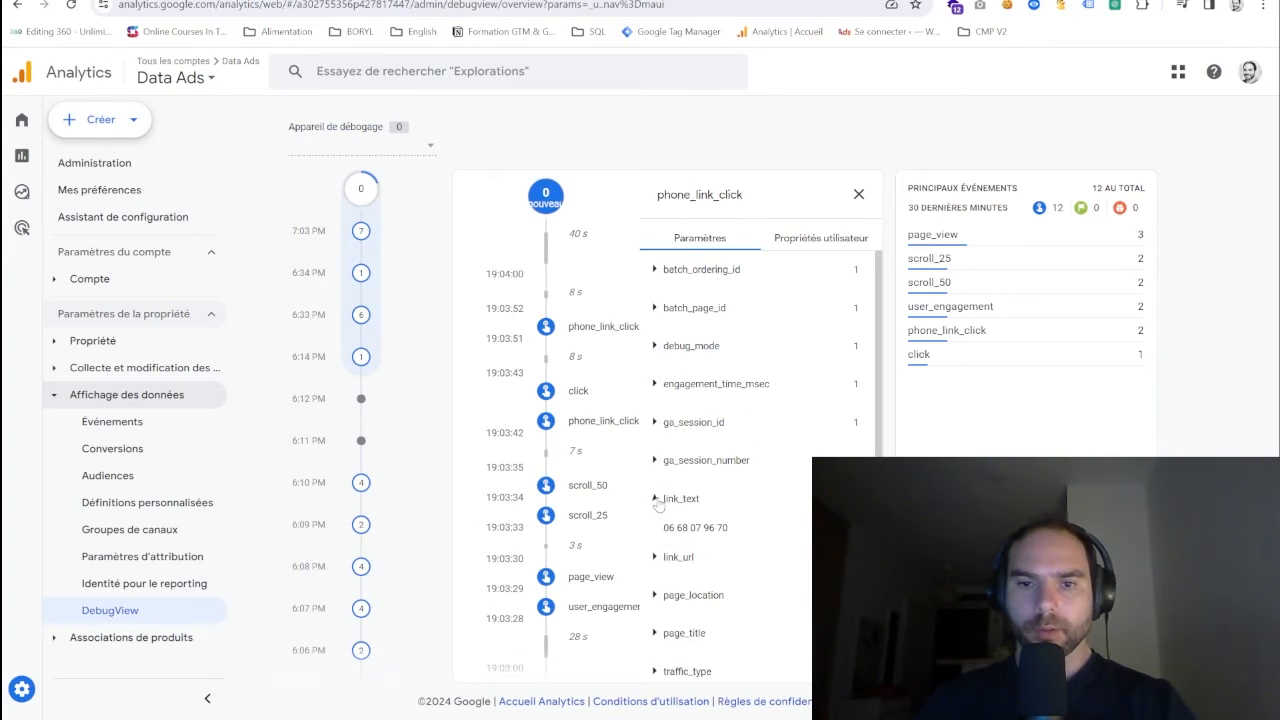
{"action": "left_click_drag", "start_coordinate": [665, 531], "coordinate": [732, 536]}
{"action": "left_click", "coordinate": [662, 557]}
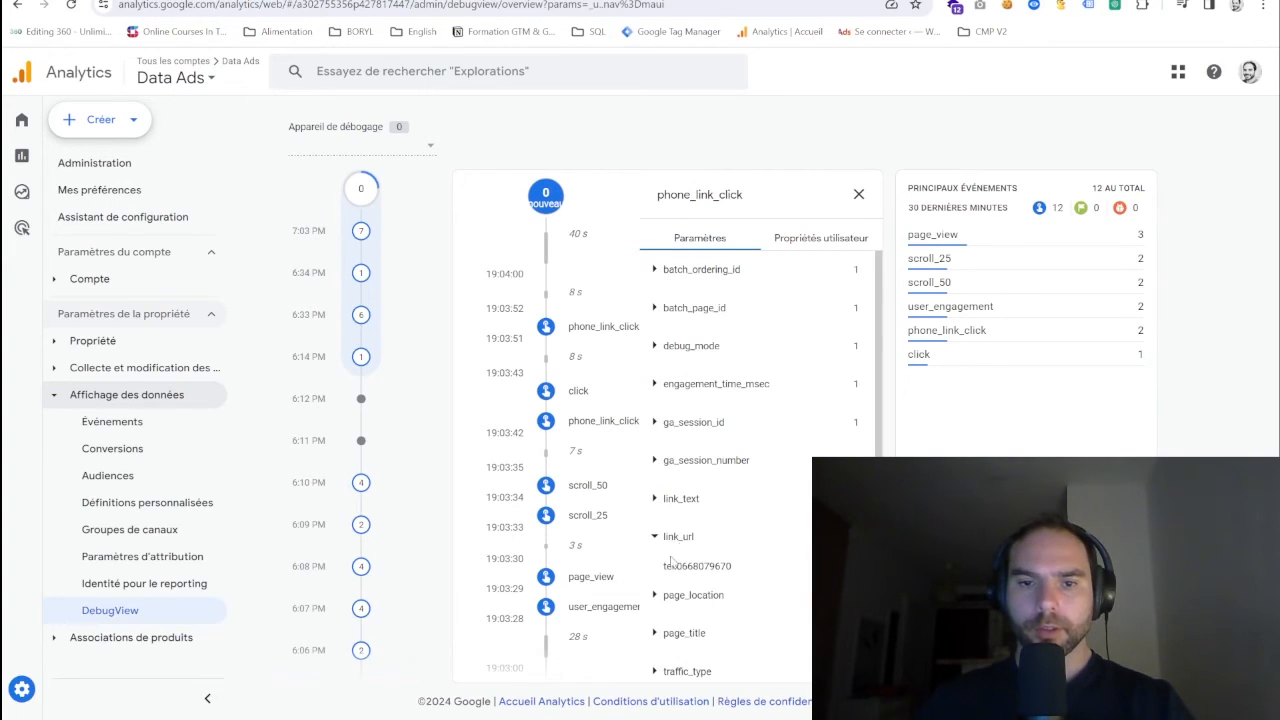
Review the link_url value in DebugView and open the GA4 - phone_number tag in Tag Manager to examine its event parameters.
{"action": "left_click_drag", "start_coordinate": [665, 567], "coordinate": [680, 569]}
{"action": "left_click", "coordinate": [676, 567]}
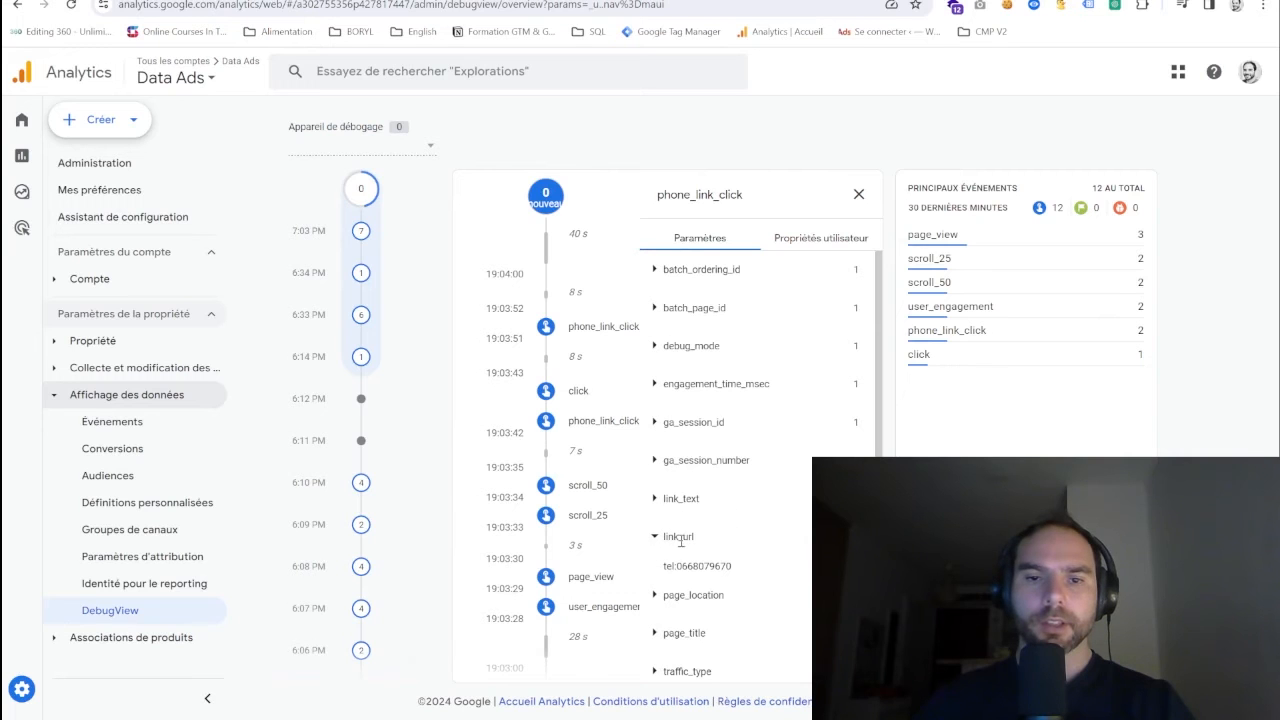
{"action": "key", "text": "ctrl+Tab"}
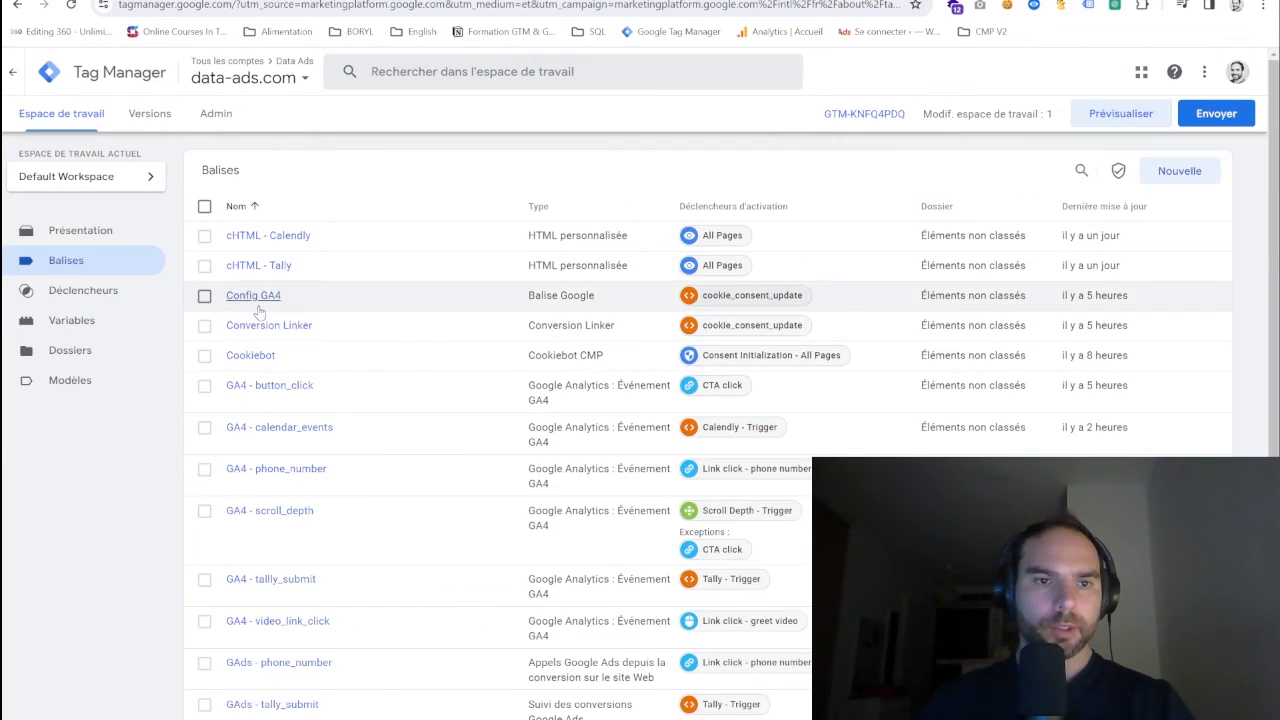
{"action": "left_click", "coordinate": [284, 469]}
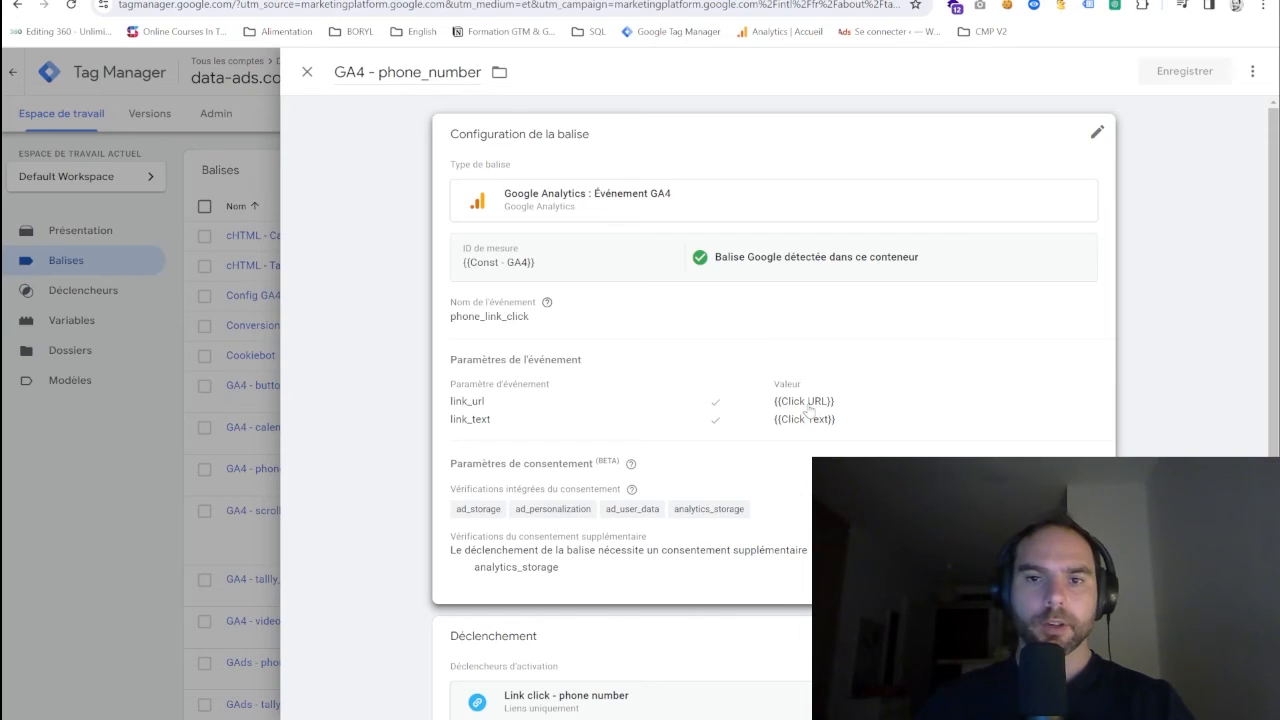
Check the Click URL and Click Text variables of the Link Click event in Tag Assistant and return to the GA4 - phone_number tag.
{"action": "key", "text": "ctrl+Tab"}
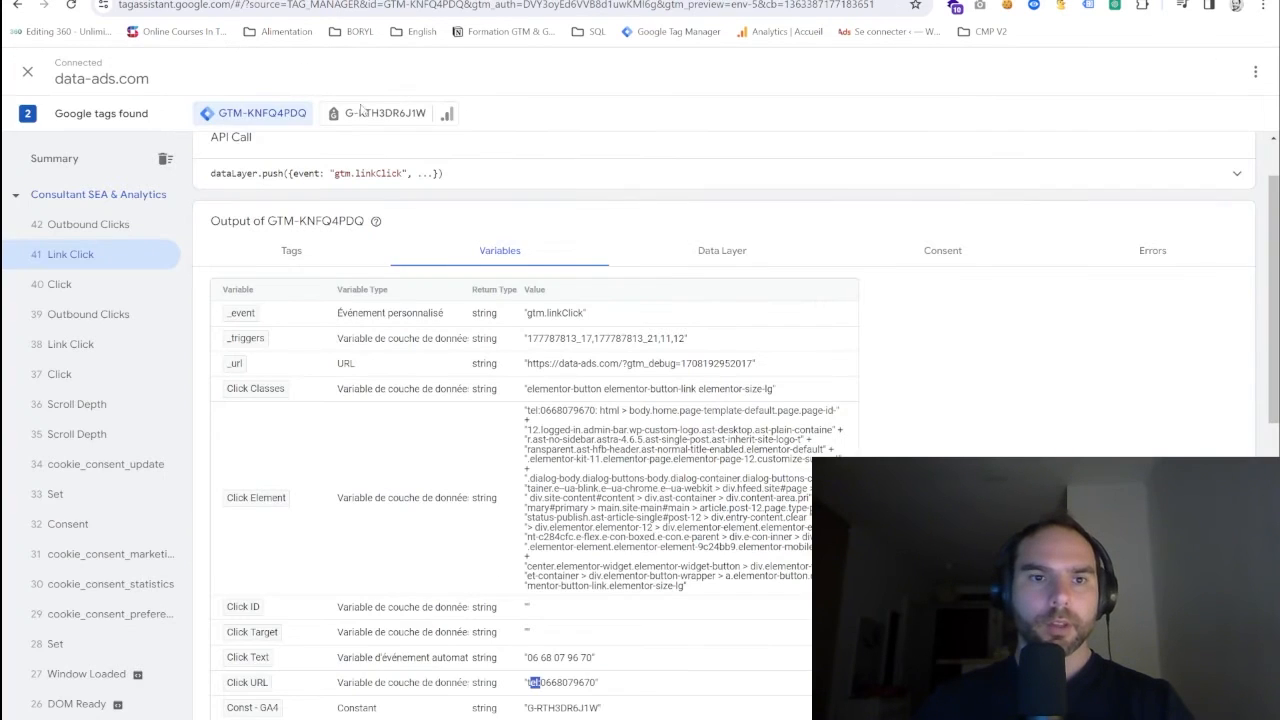
{"action": "scroll", "coordinate": [512, 418], "scroll_direction": "down", "scroll_amount": 3}
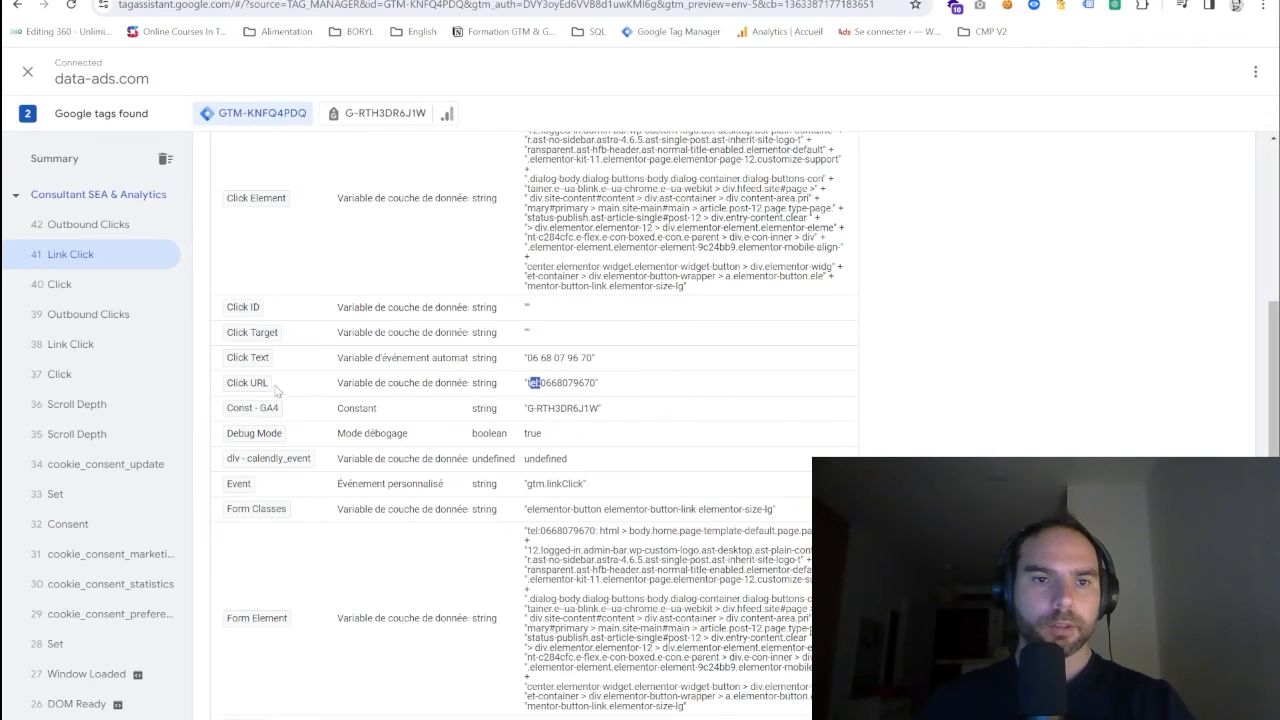
{"action": "key", "text": "ctrl+shift+Tab"}
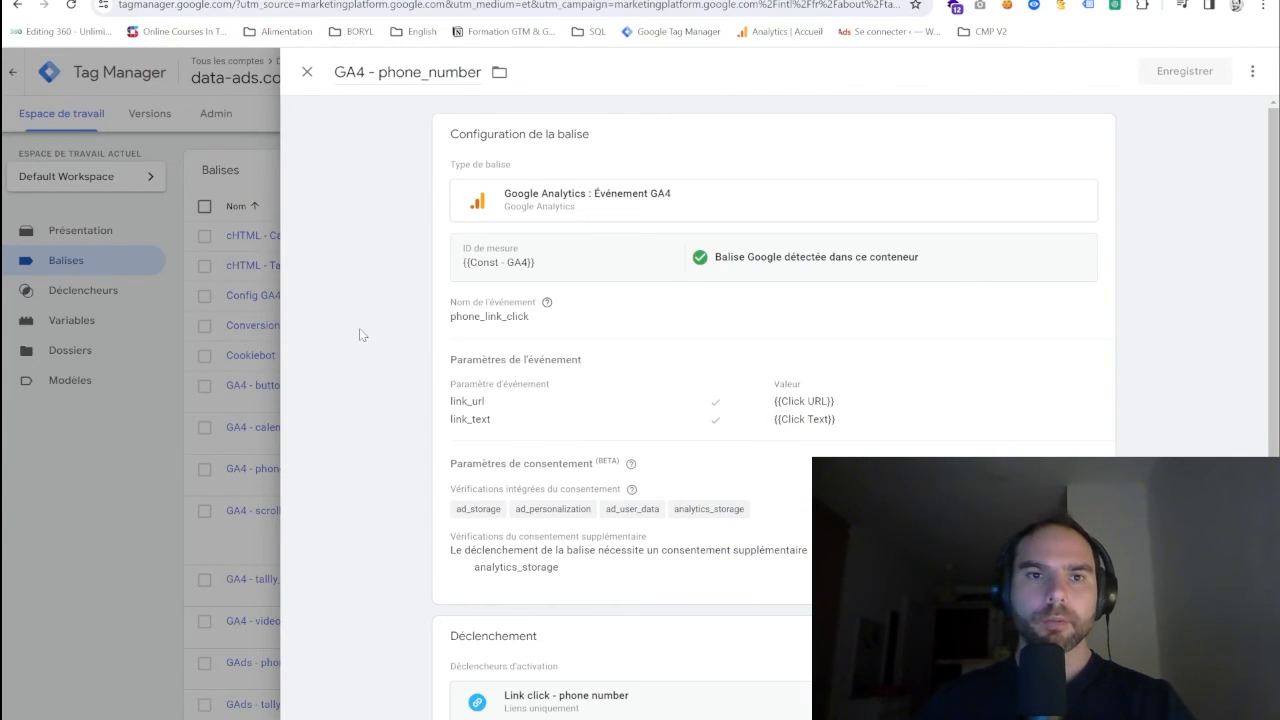